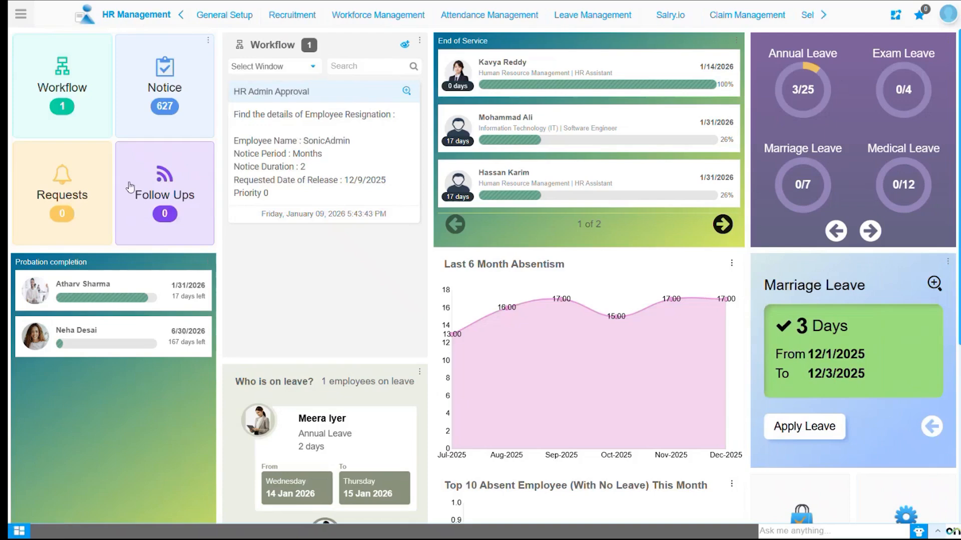
Open a new Employee Work Information record for the employee whose employment starts on 7/11/2025
left_click(361, 20)
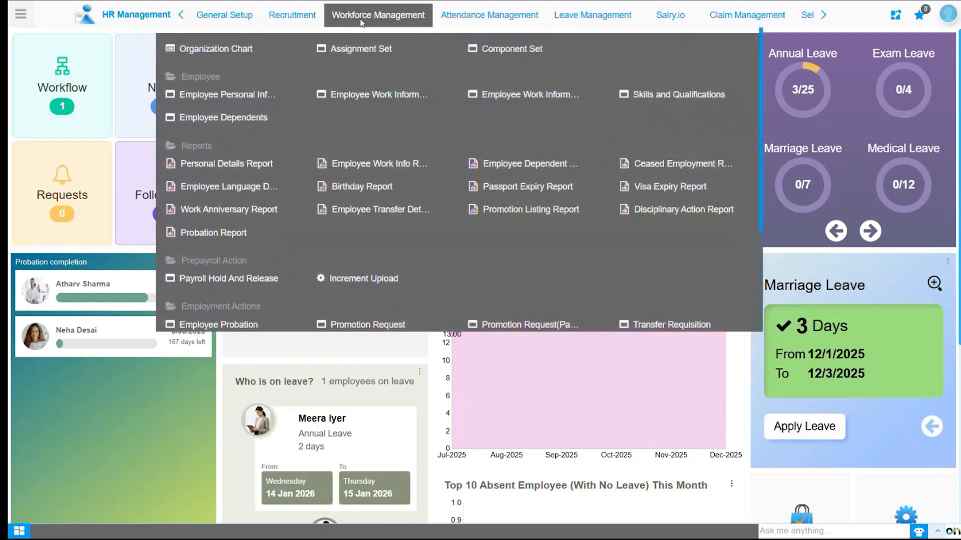
left_click(366, 102)
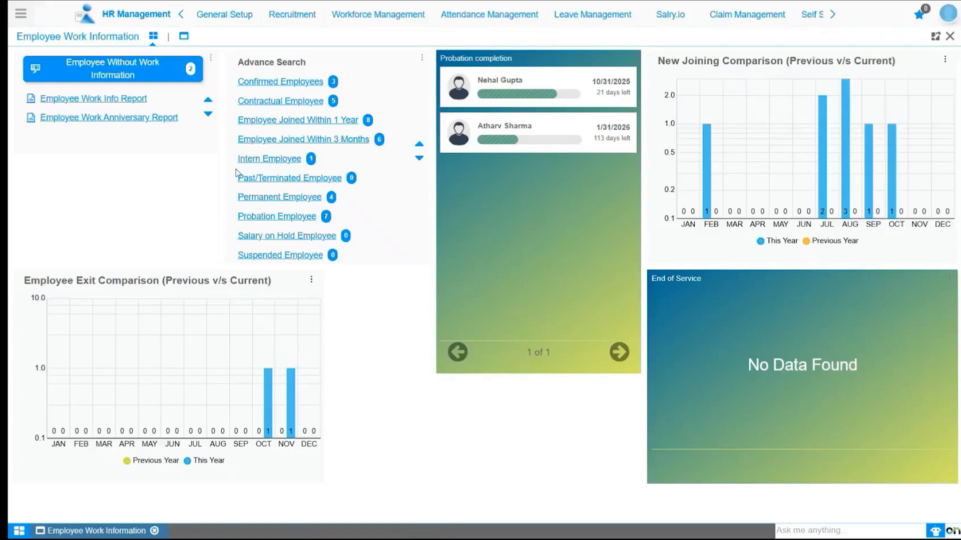
left_click(184, 36)
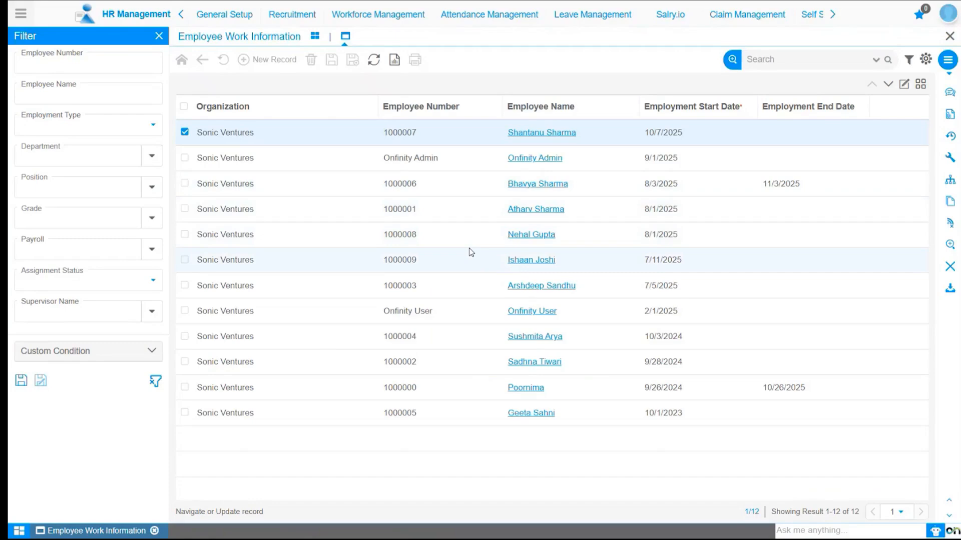
left_click(511, 260)
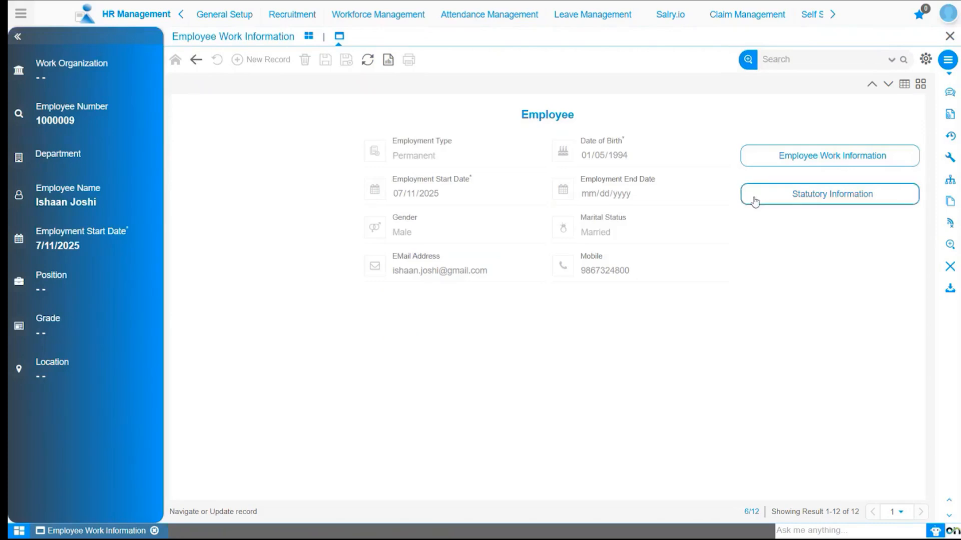
left_click(774, 166)
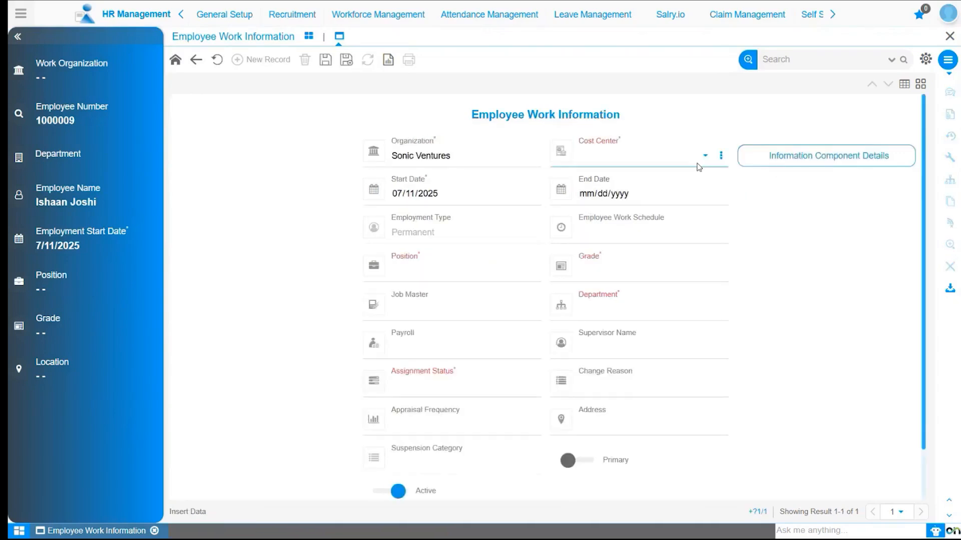
Set the cost center to Onfinity CC and the position to Software Developer in the work information record
left_click(606, 162)
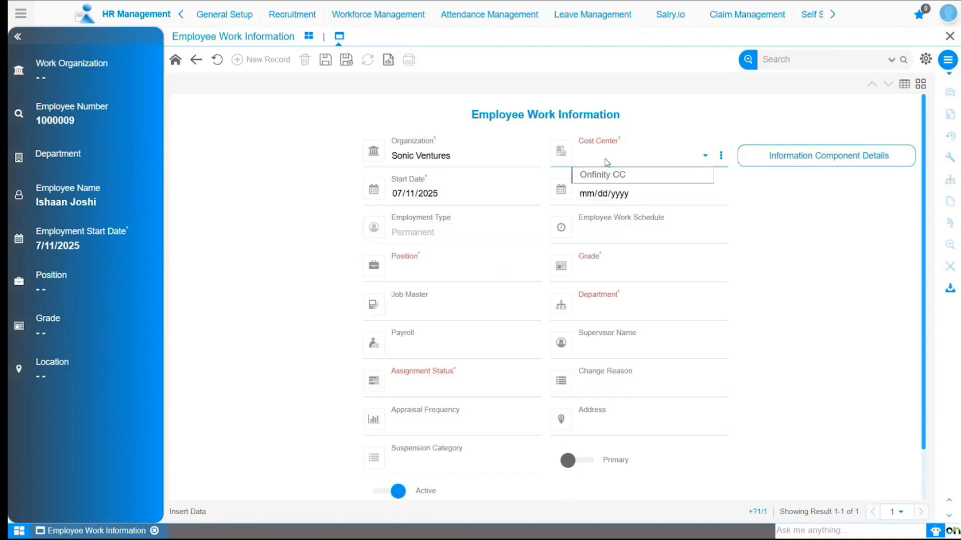
left_click(606, 175)
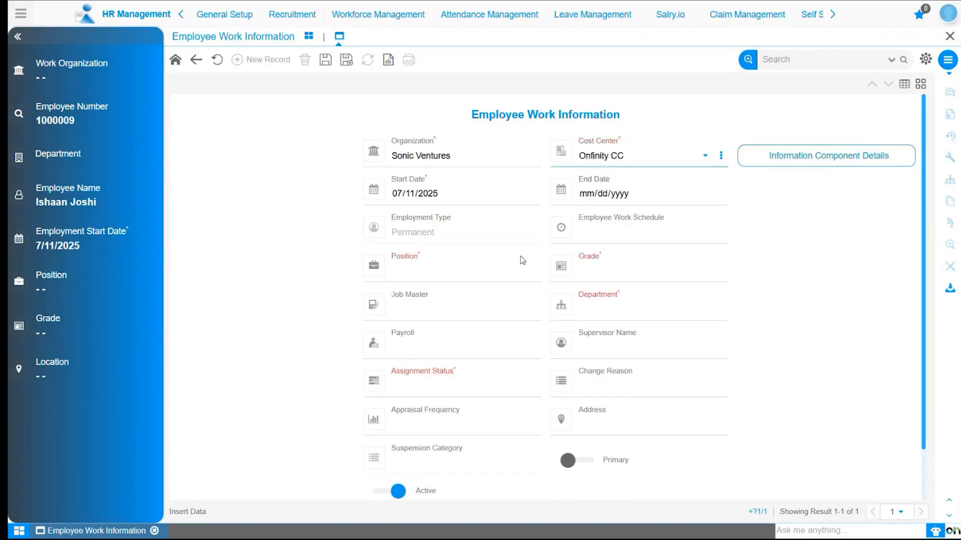
left_click(516, 273)
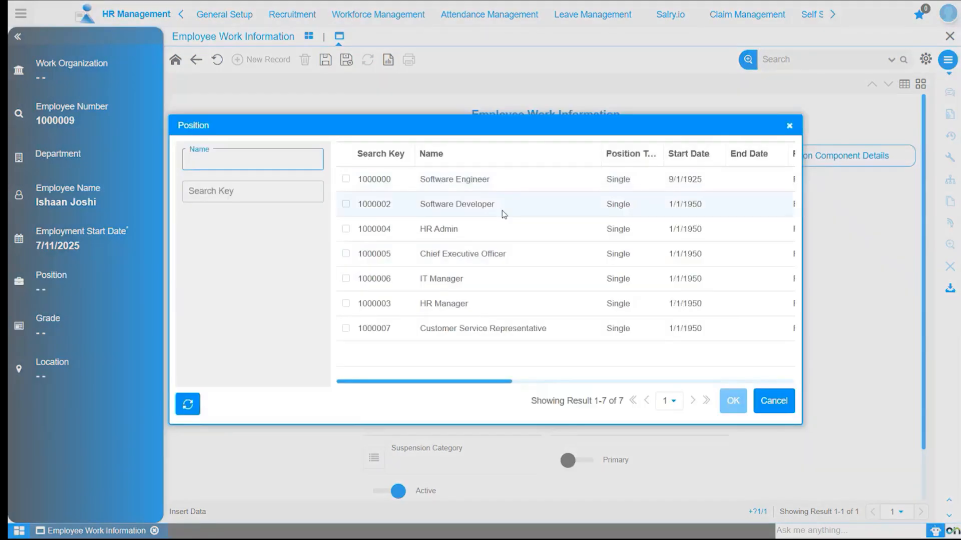
left_click(503, 215)
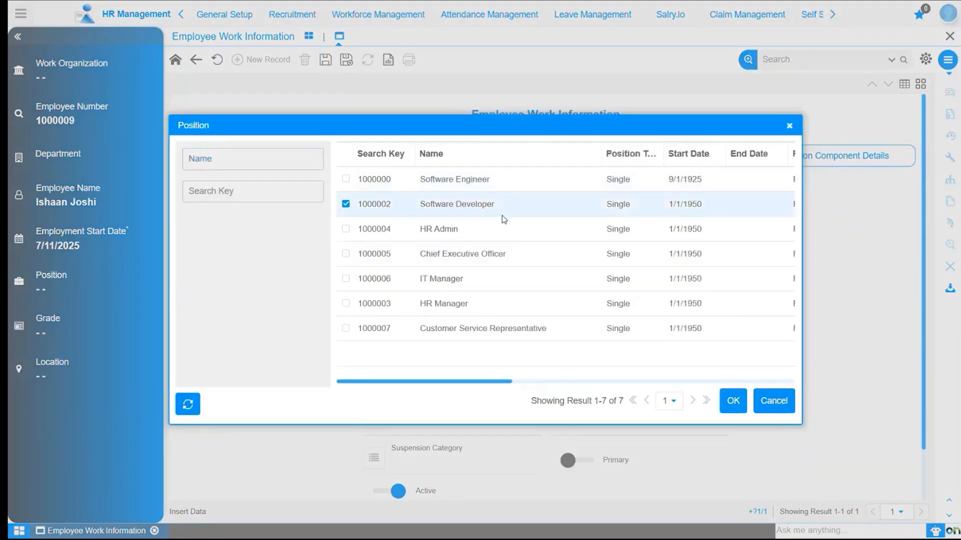
left_click(738, 400)
Assign the grade 1000003_Senior Level and the department Human Resource Management to the employee
left_click(634, 273)
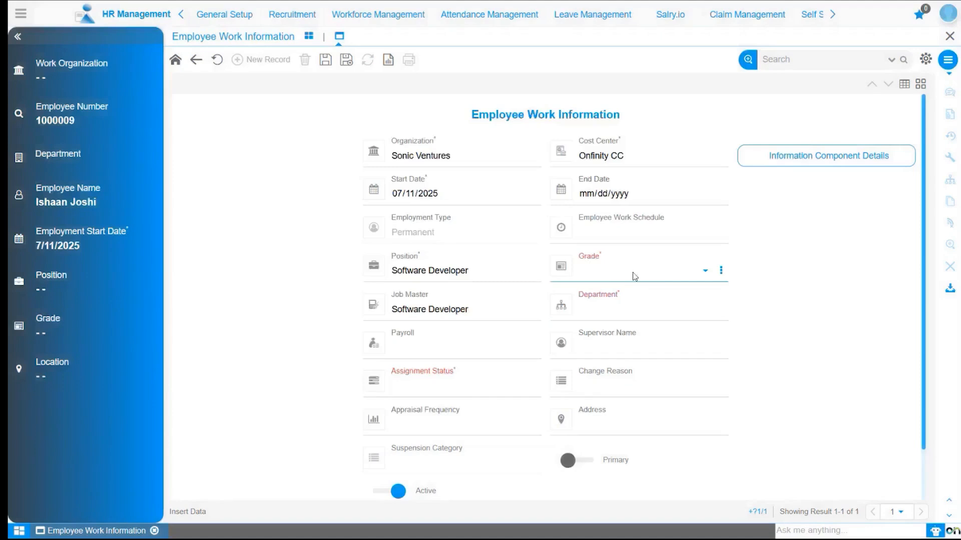
left_click(661, 305)
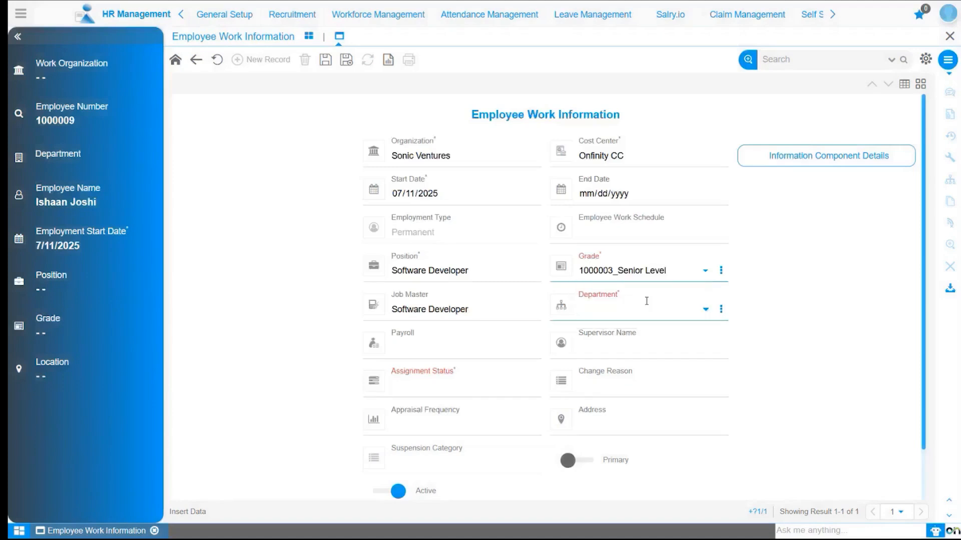
left_click(706, 313)
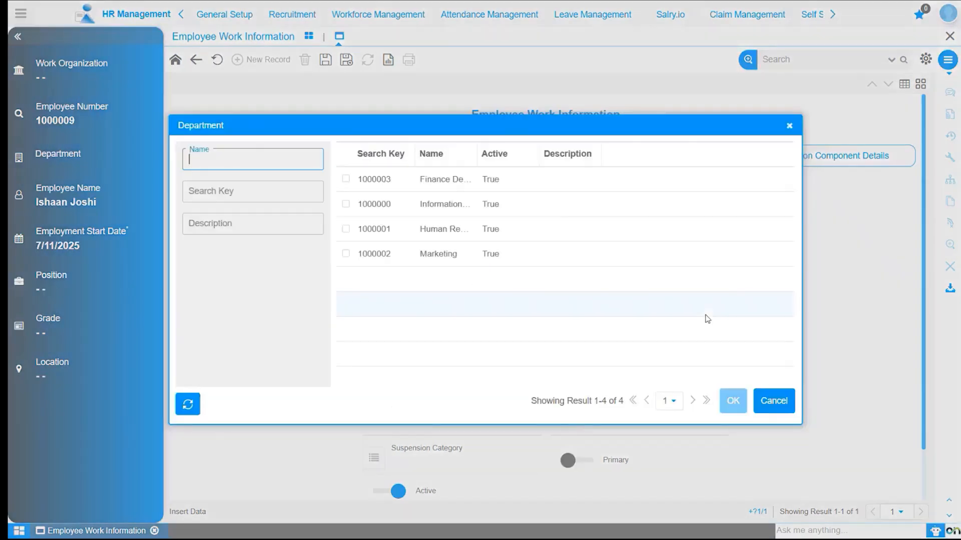
left_click(443, 234)
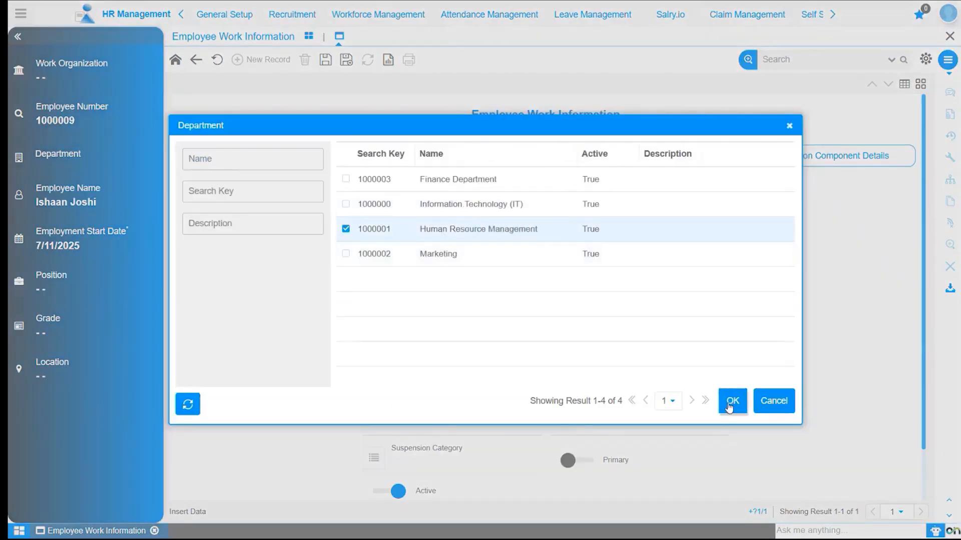
left_click(732, 401)
Set the assignment status to Probation and save the work information record as effective immediately
scroll(477, 354, "down", 2)
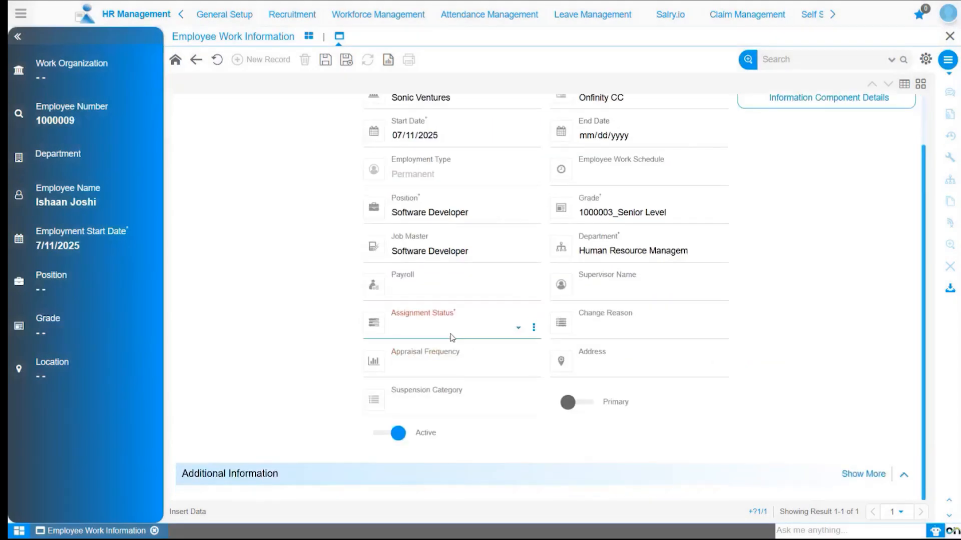
left_click(452, 336)
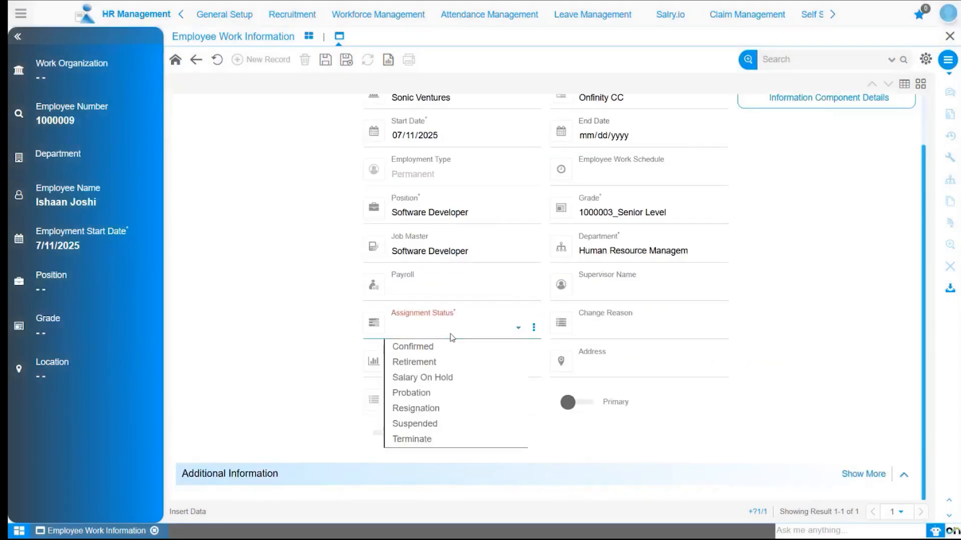
left_click(456, 393)
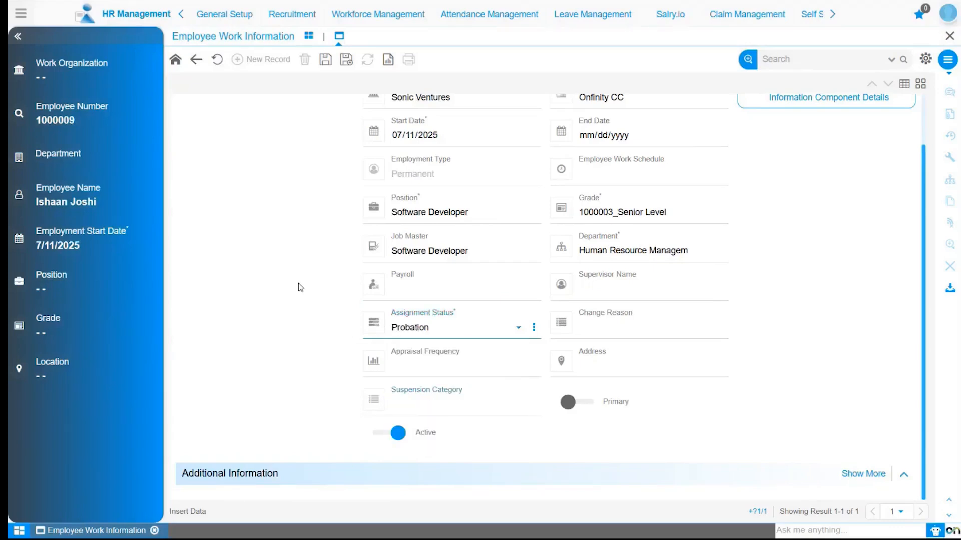
scroll(300, 288, "up", 2)
left_click(326, 60)
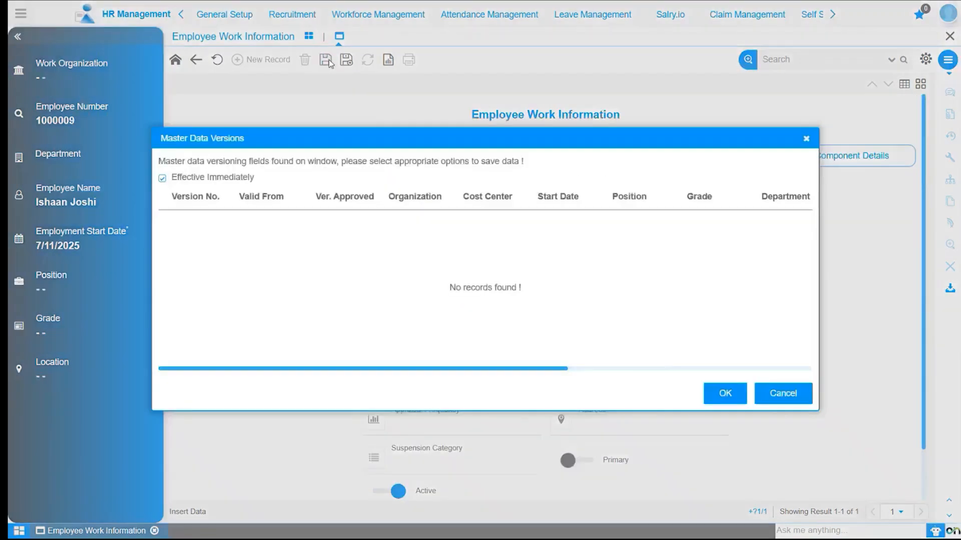
left_click(721, 393)
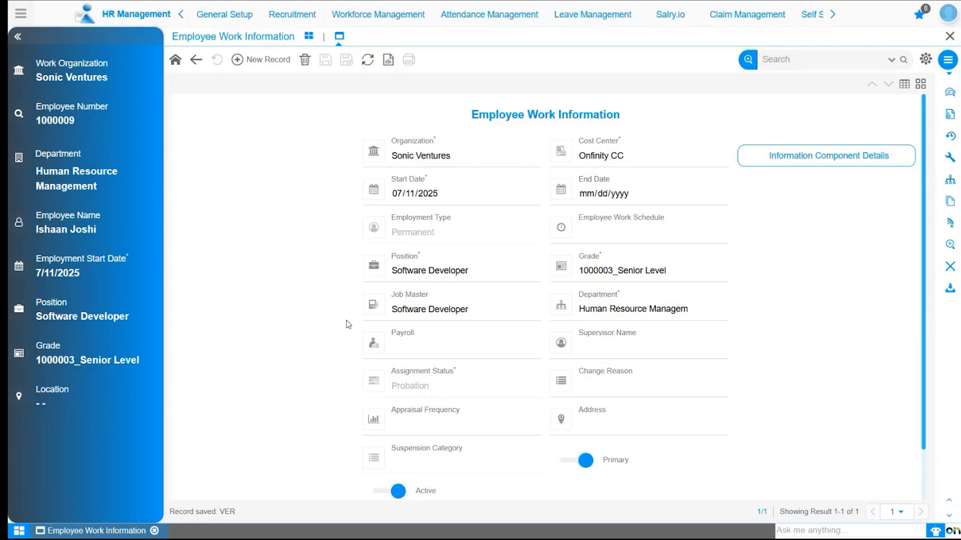
Open the Employee Probation window from the Workforce Management employment actions
mouse_move(350, 25)
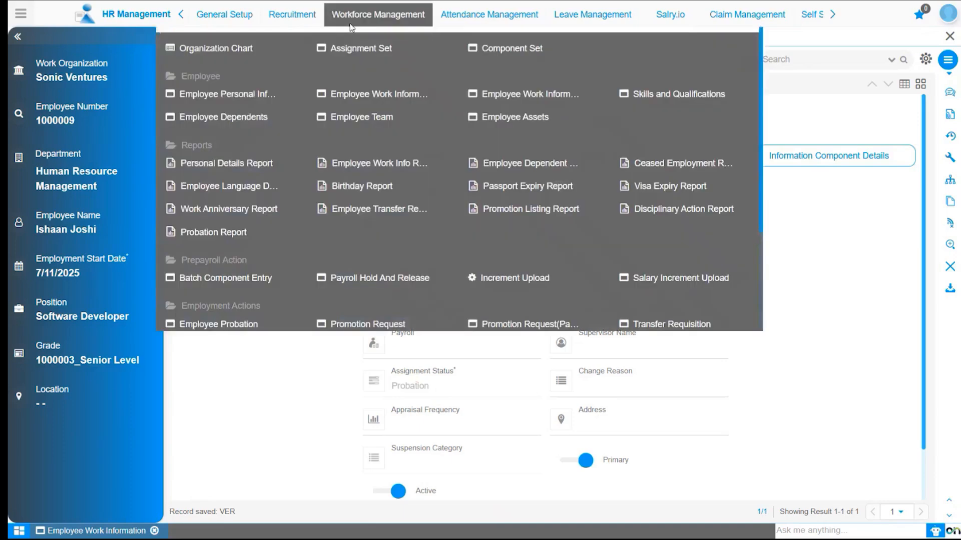
scroll(314, 172, "down", 3)
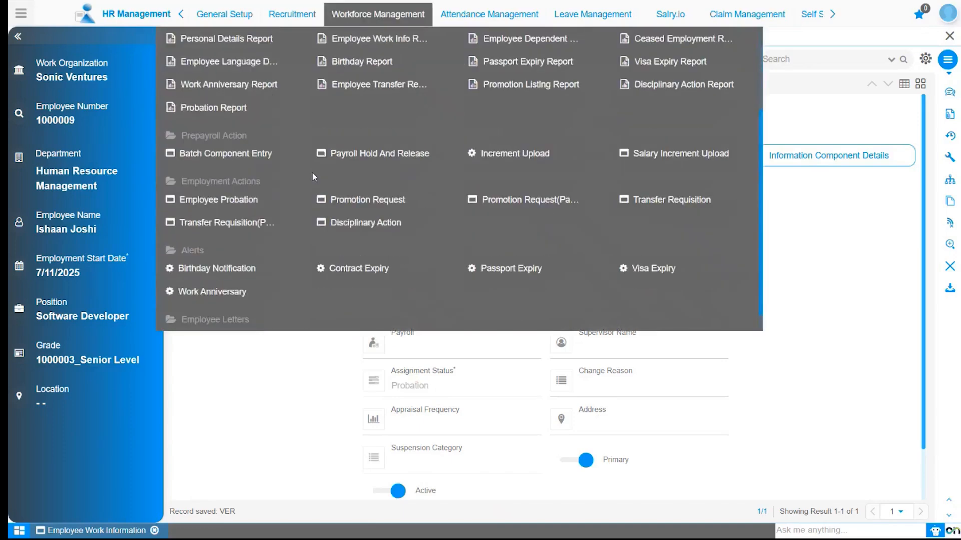
left_click(246, 201)
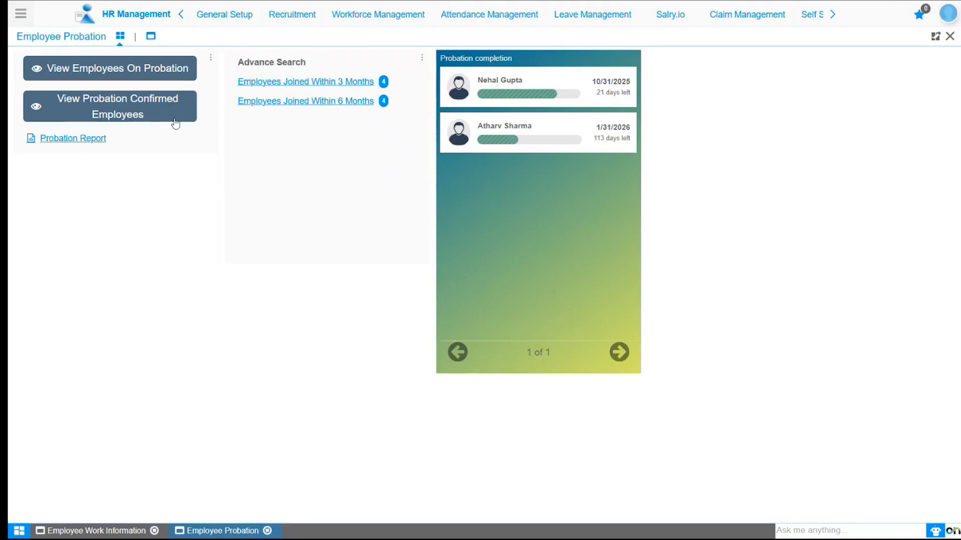
Review the list of employees on probation and the list of probation-confirmed employees
left_click(174, 80)
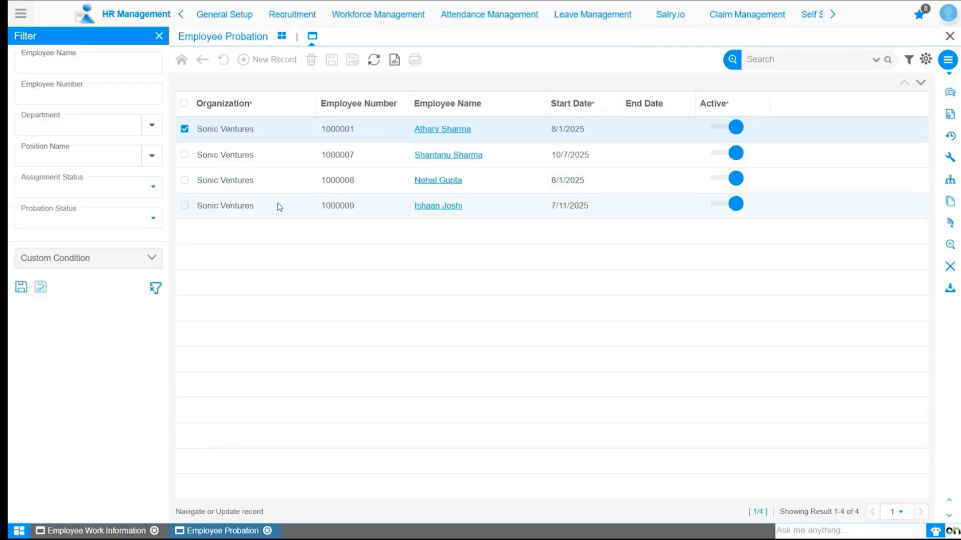
left_click(282, 37)
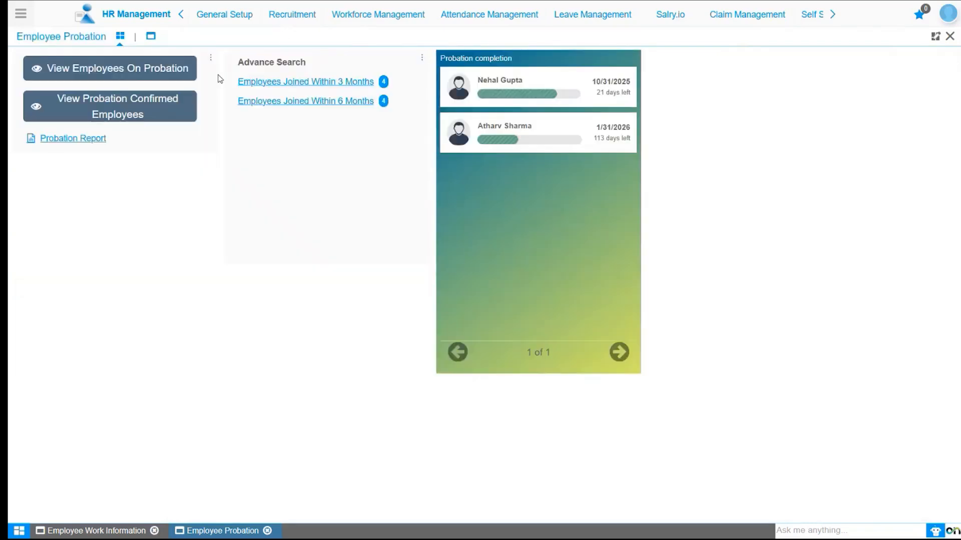
left_click(163, 121)
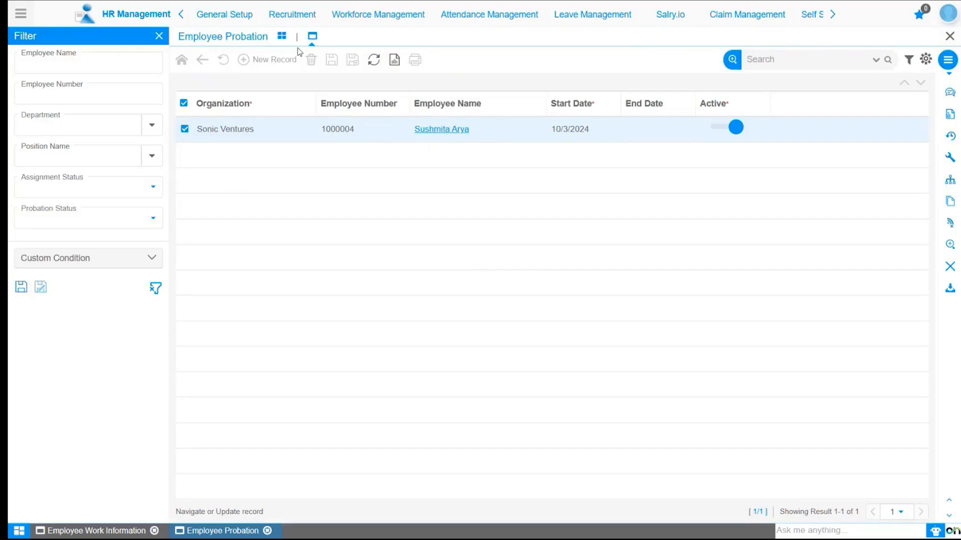
left_click(282, 38)
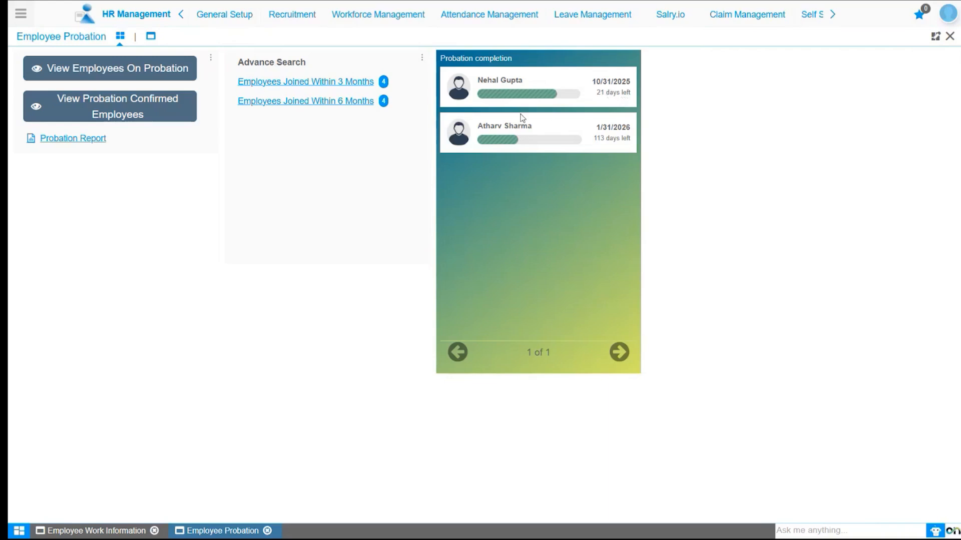
Open the monthly probation record in the Probation Details of the employee who started on 7/11/2025
left_click(151, 36)
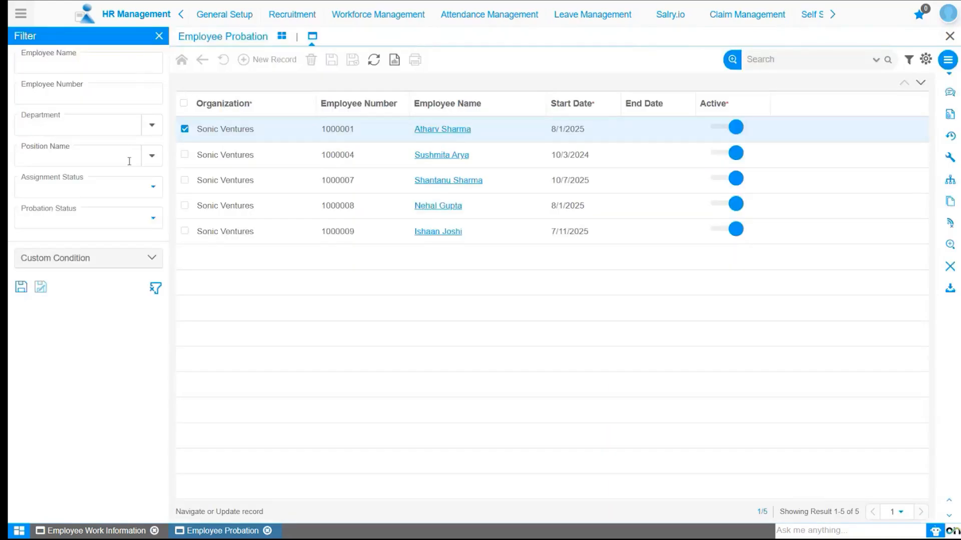
left_click(128, 116)
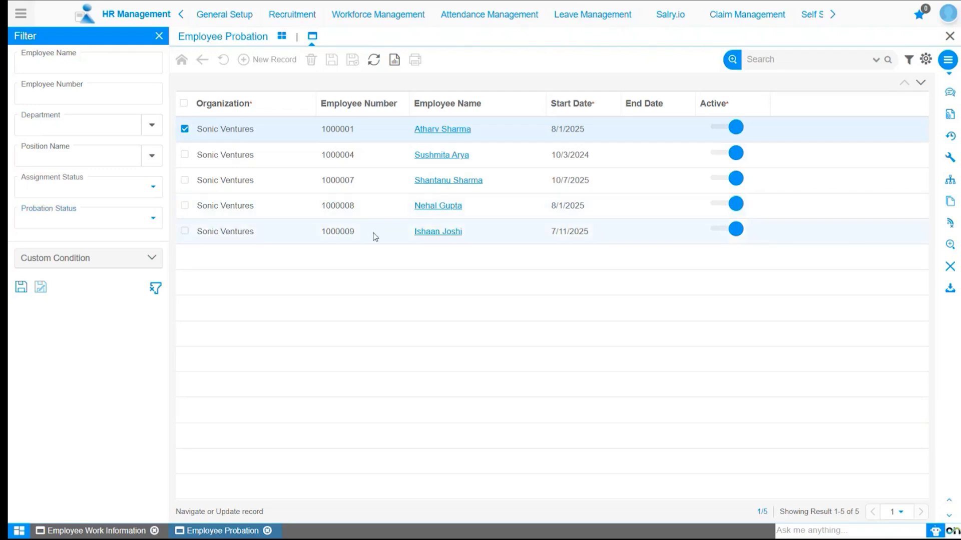
left_click(438, 231)
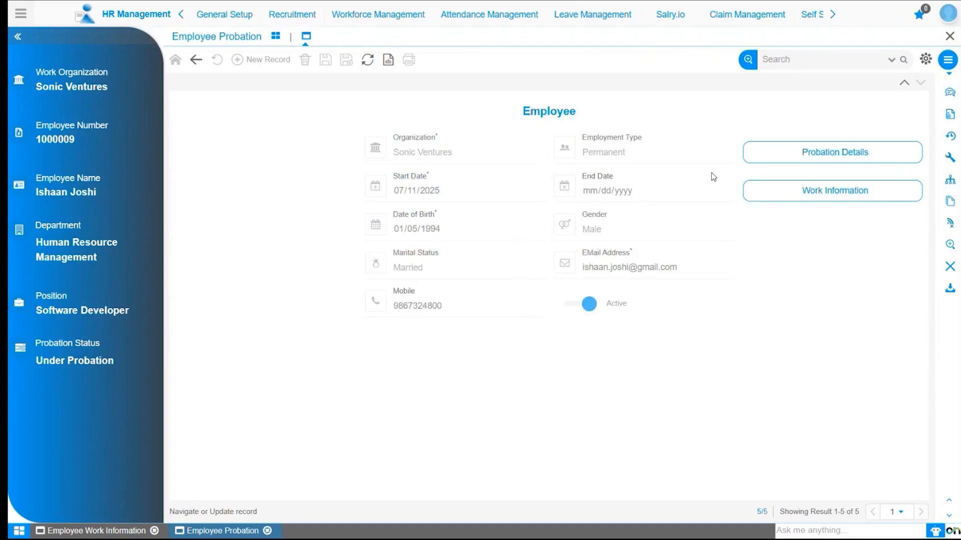
left_click(775, 164)
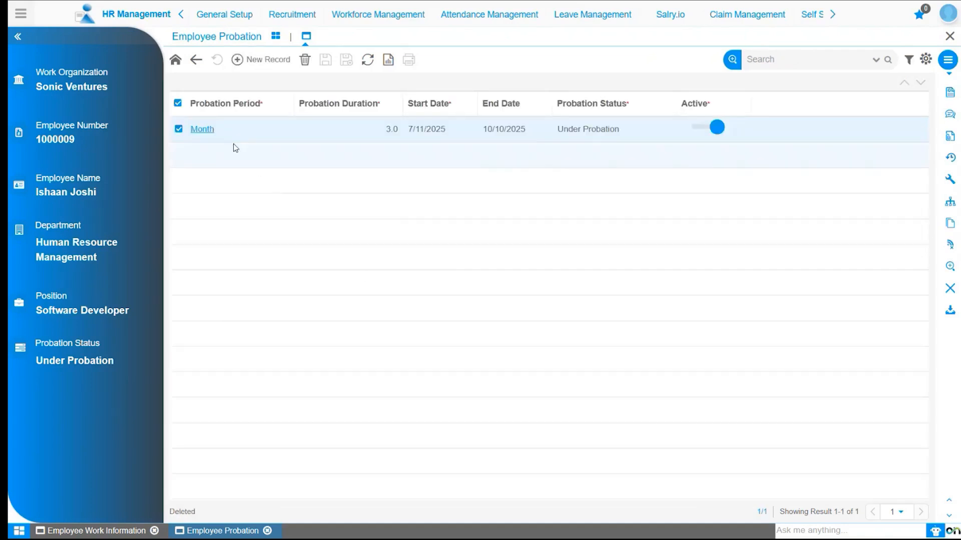
left_click(209, 133)
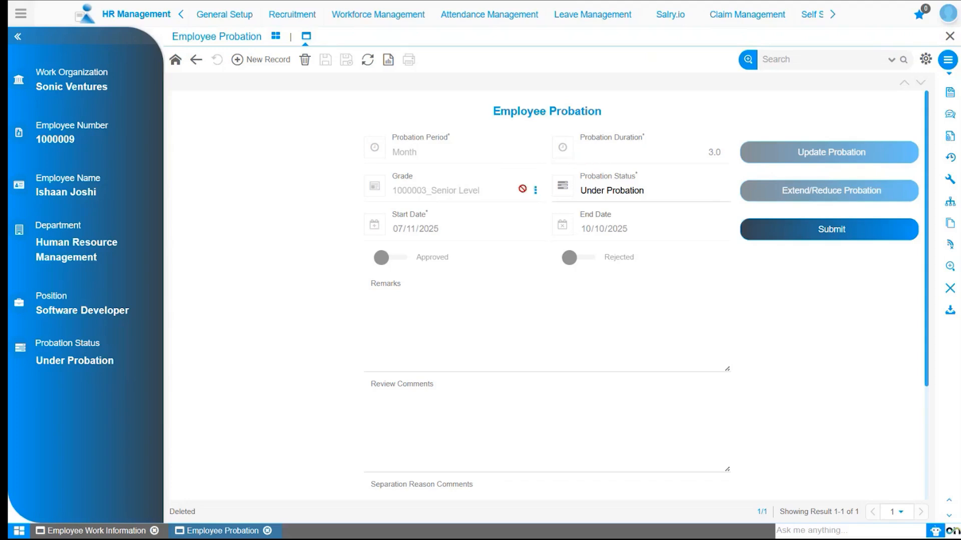
Choose Under Probation as the probation status, enter the remark "Performance under observation." and save the record
left_click(605, 203)
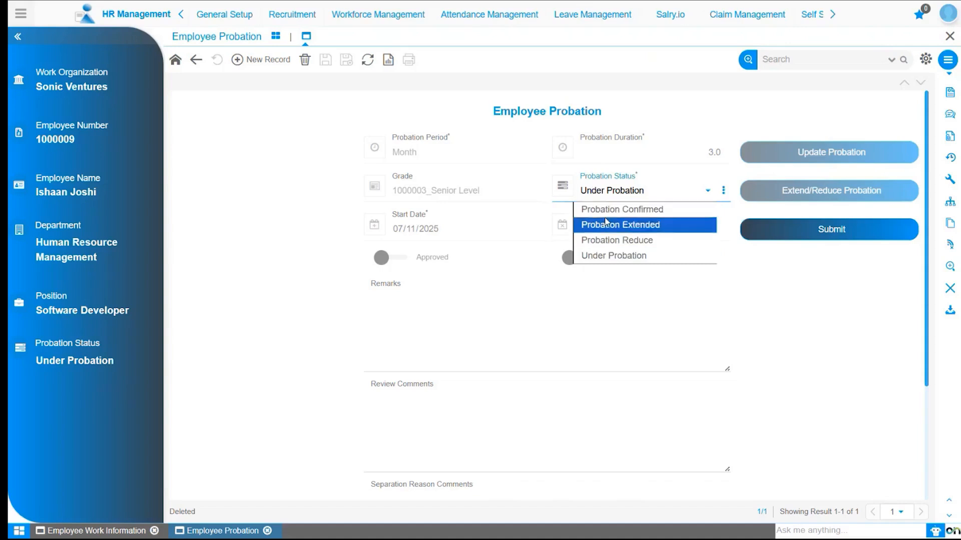
left_click(609, 256)
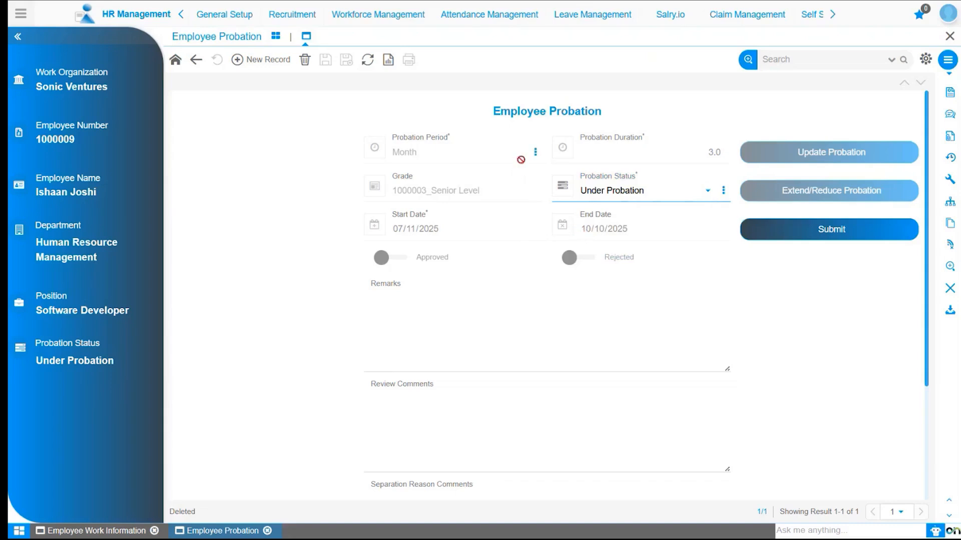
left_click(578, 294)
left_click(453, 315)
type("Performance un")
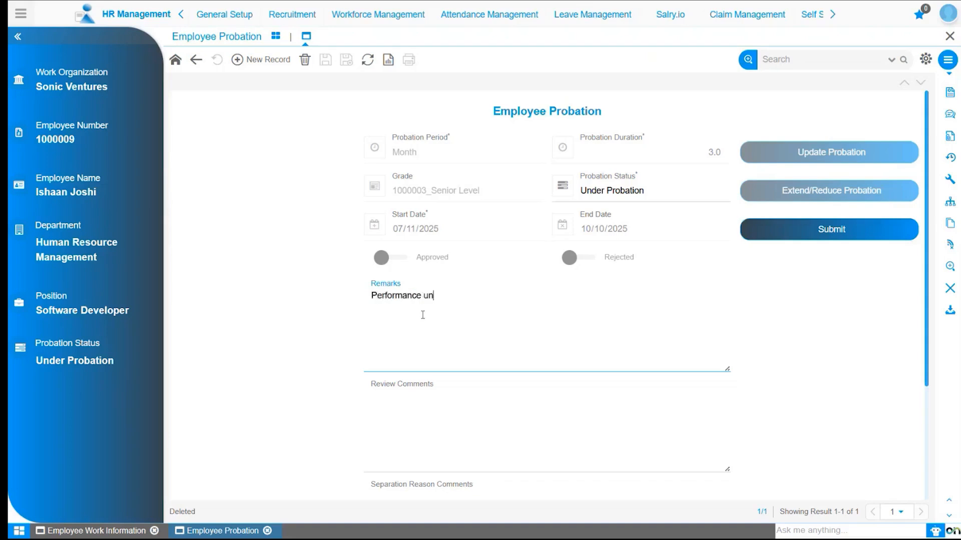
type("der observation.")
left_click(325, 60)
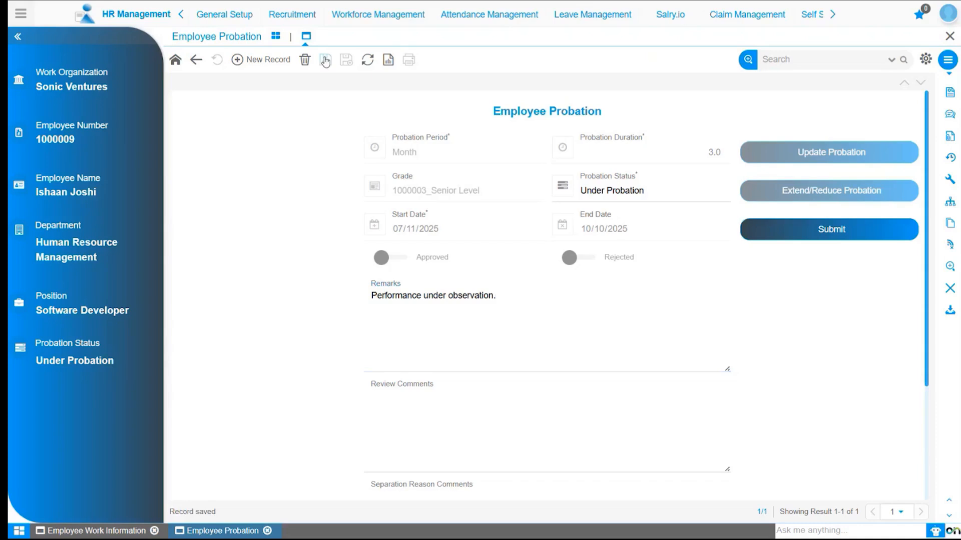
Submit the employee's probation record for approval and reopen it from the probation details list
left_click(797, 226)
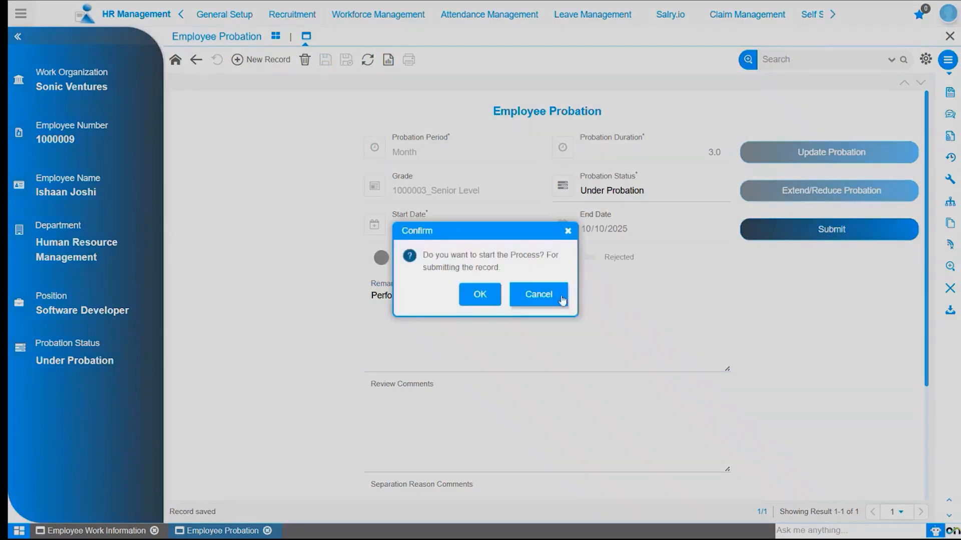
left_click(468, 302)
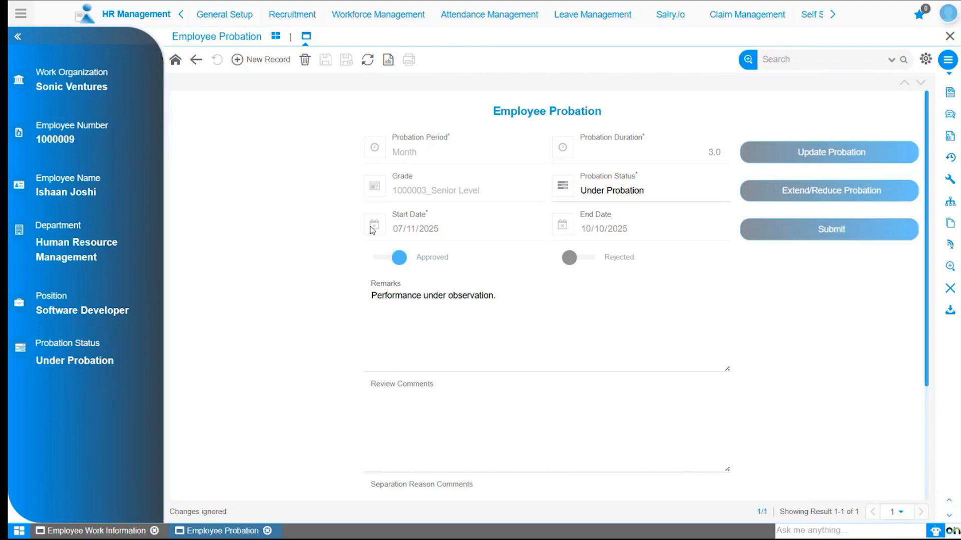
left_click(195, 61)
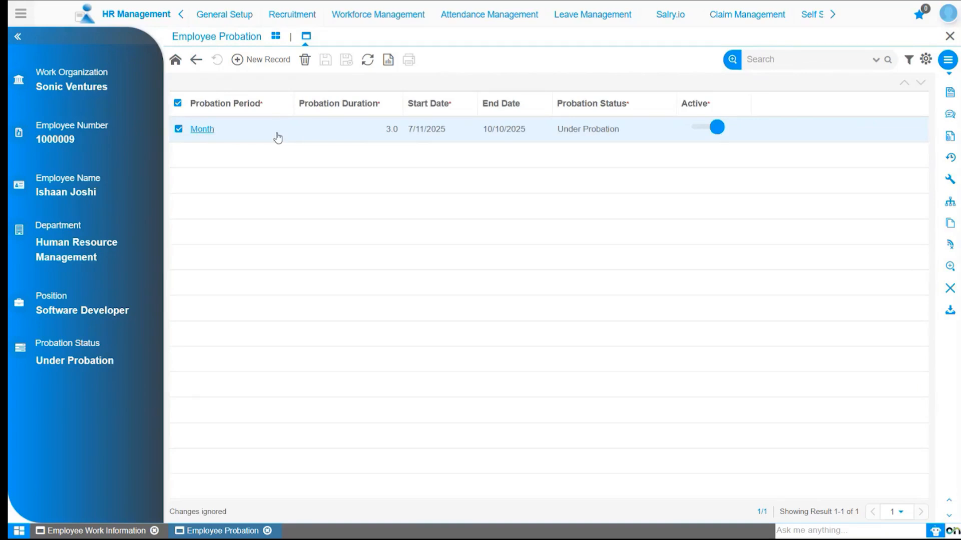
left_click(208, 134)
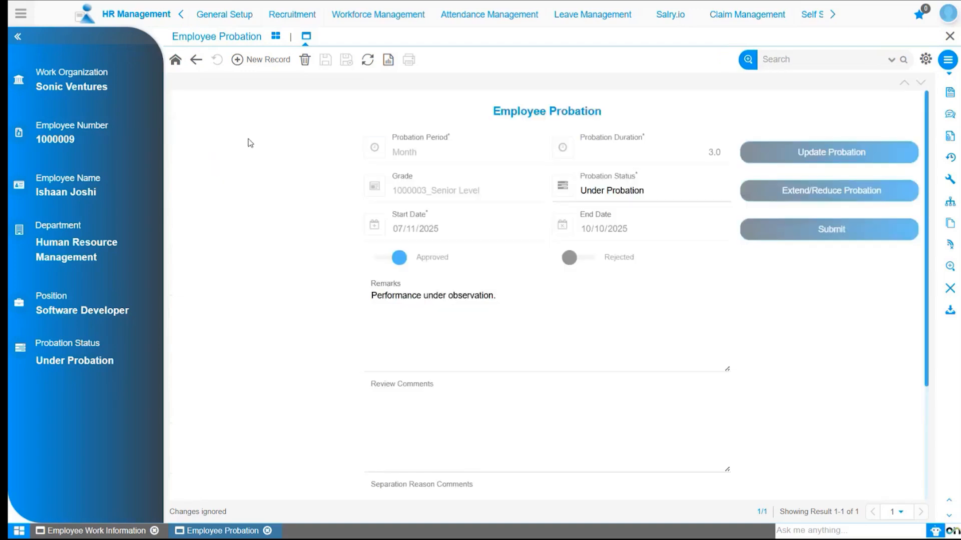
Save the record as Probation Confirmed with the review comment "Probation Period completed with satisfactory performance." and run Update Probation
left_click(600, 195)
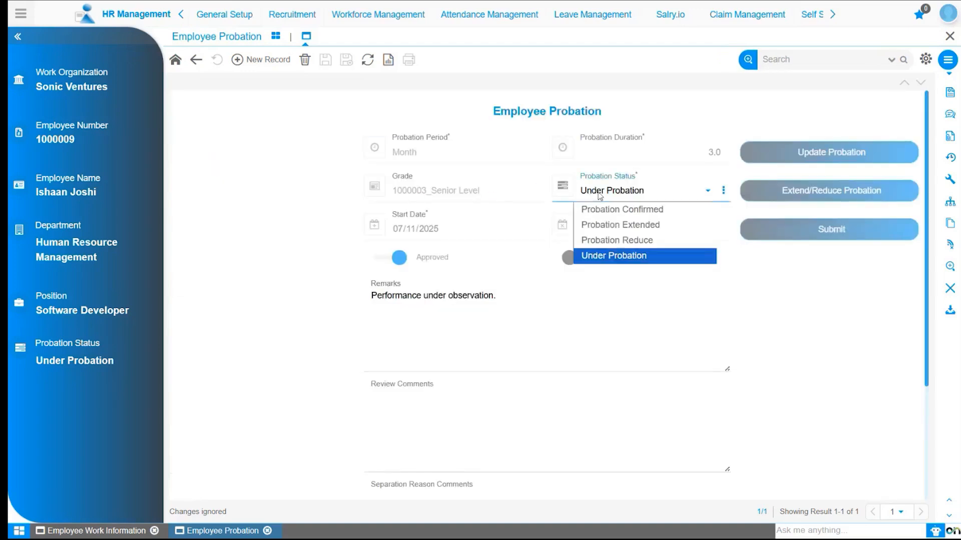
left_click(602, 215)
left_click(466, 408)
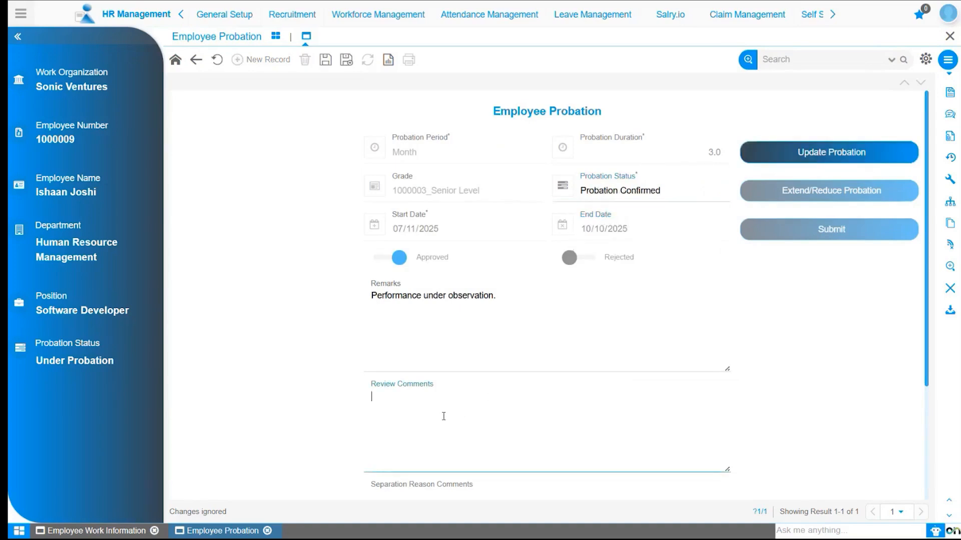
type("Probation Period completed with satisfactory performance.")
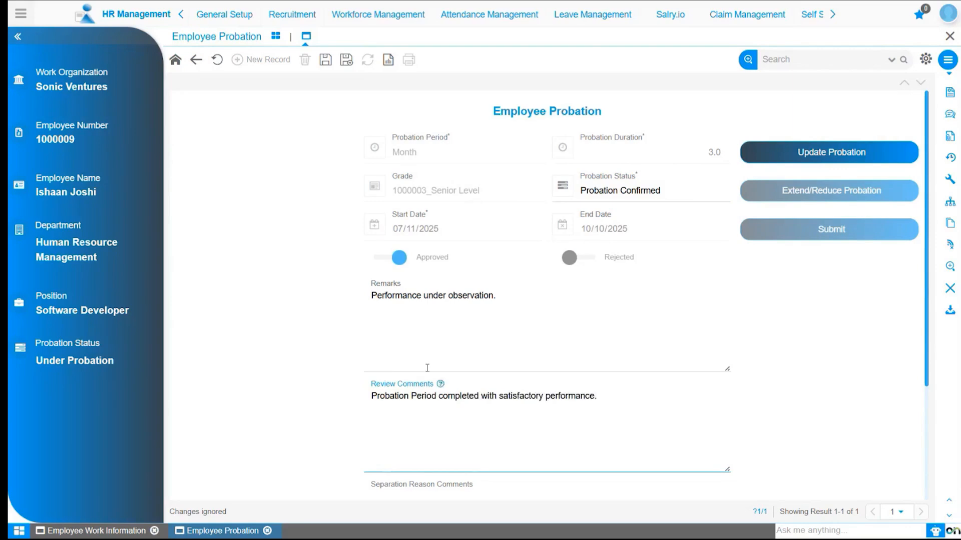
left_click(325, 60)
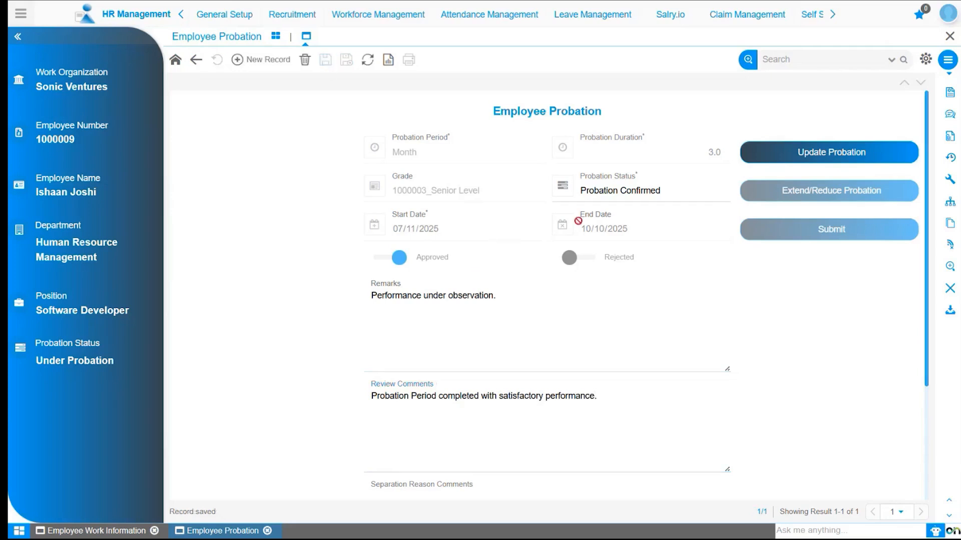
left_click(829, 152)
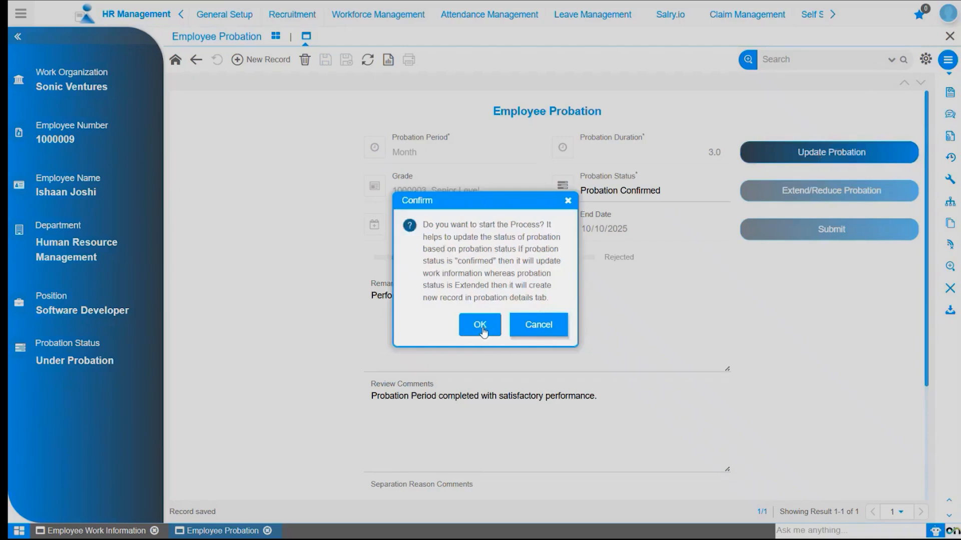
left_click(481, 325)
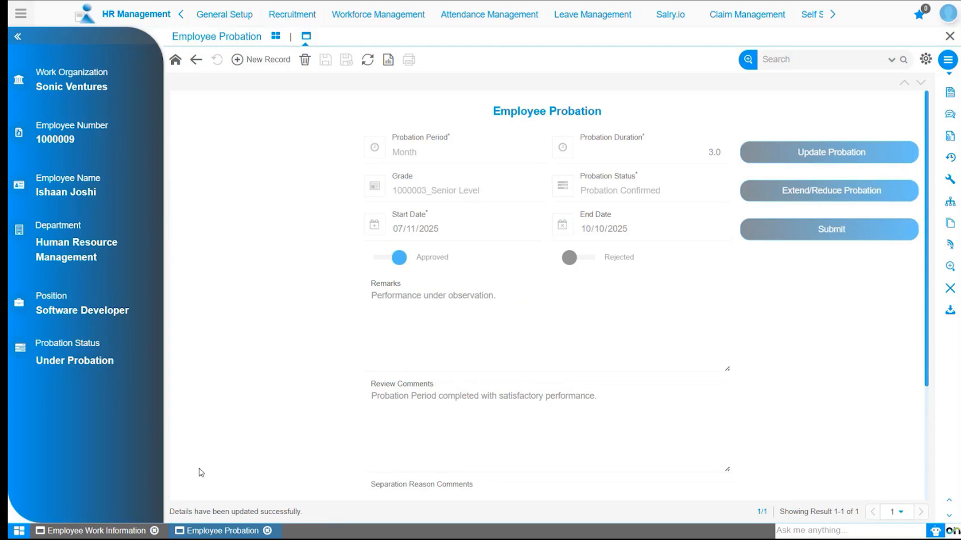
Check the assignment status in the work information of the employee who started on 7/11/2025
left_click(114, 531)
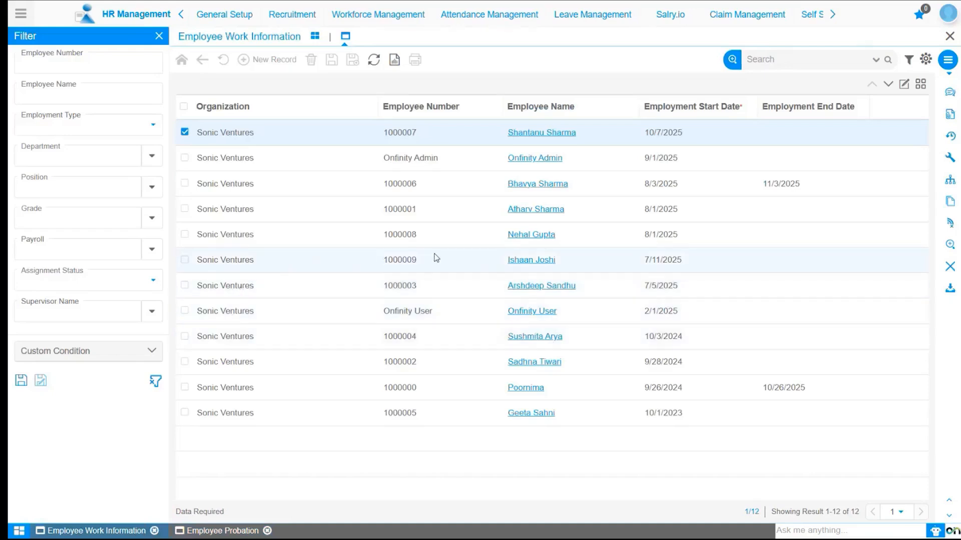
left_click(514, 261)
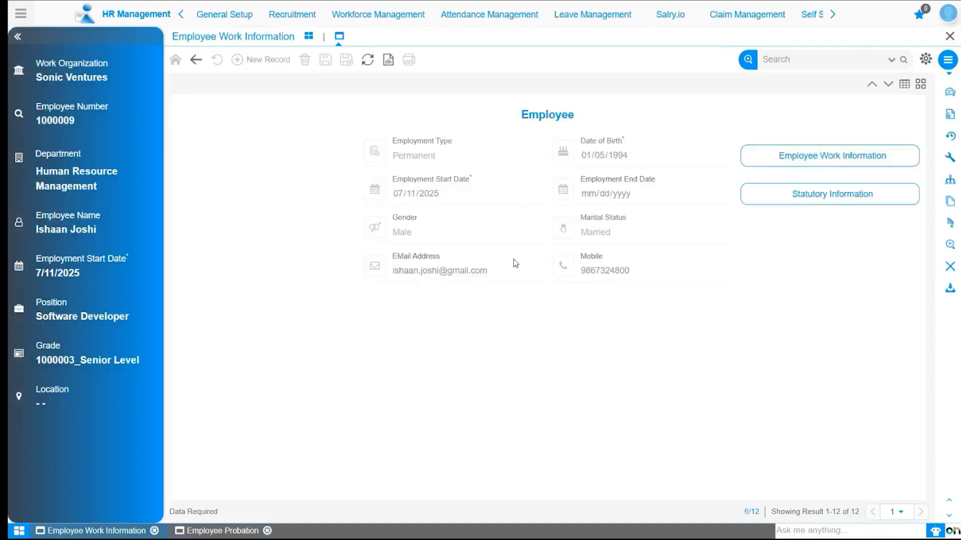
left_click(762, 160)
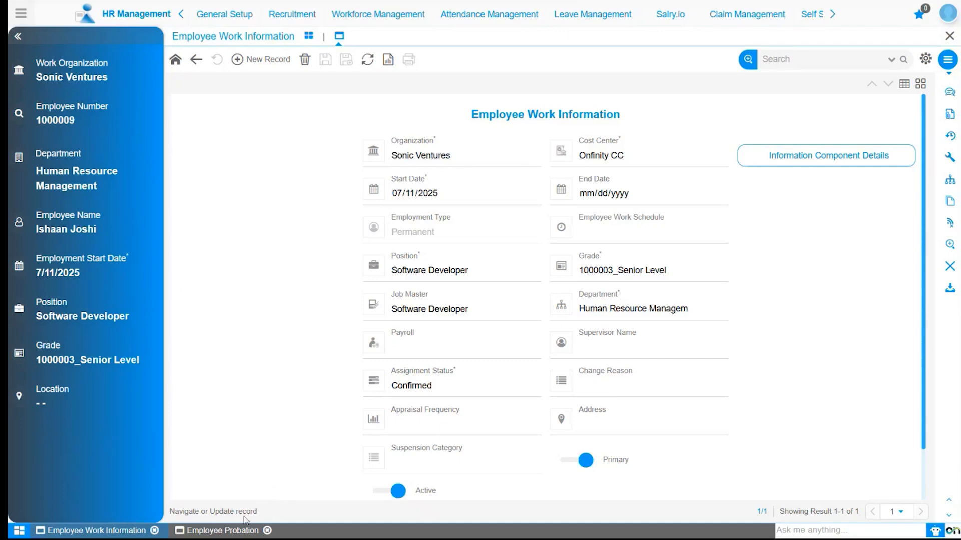
Generate the Probation Confirmation Letter as a PDF from the employee's probation record and read it through
left_click(243, 533)
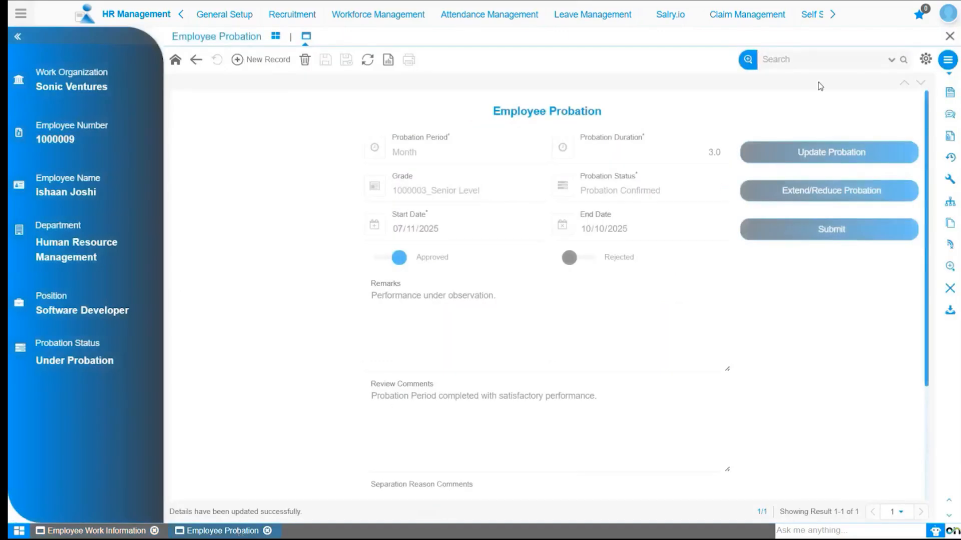
left_click(948, 60)
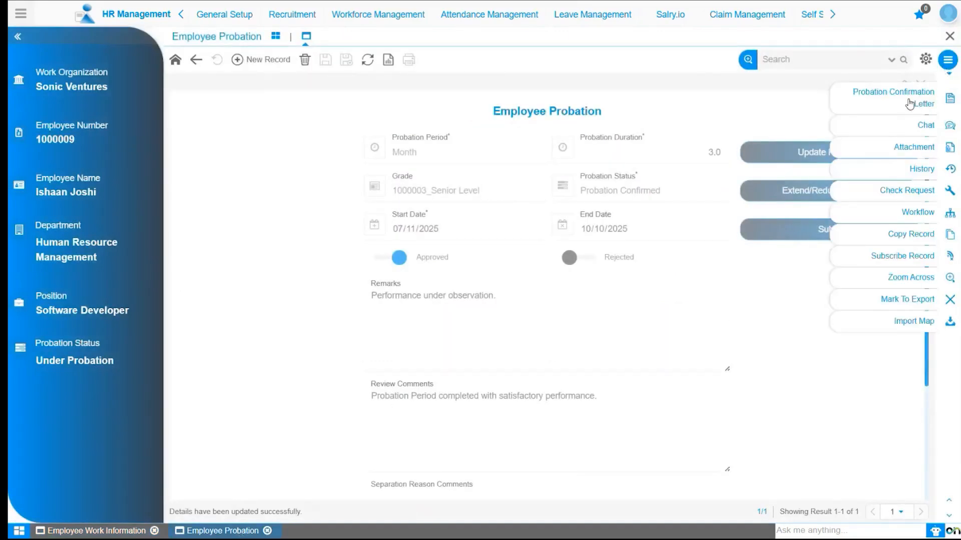
left_click(910, 103)
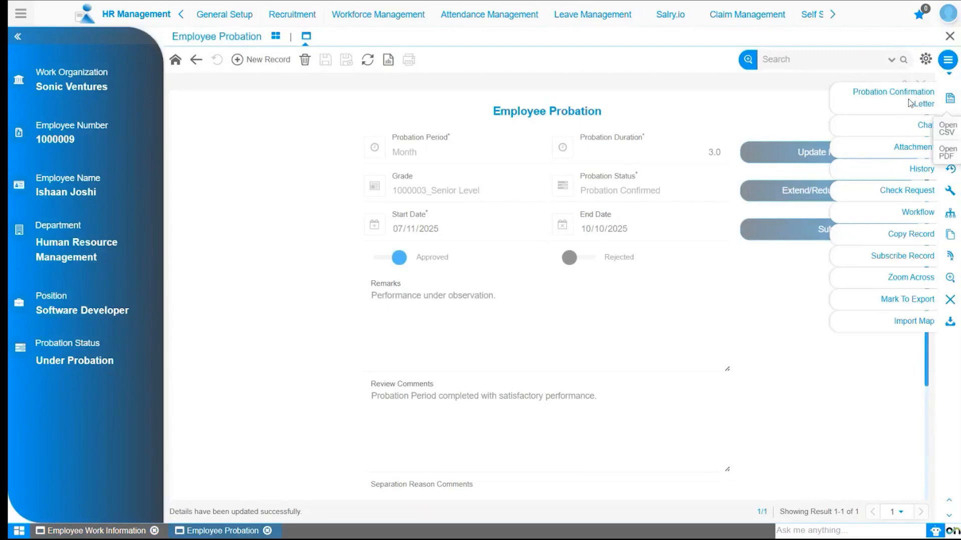
left_click(953, 152)
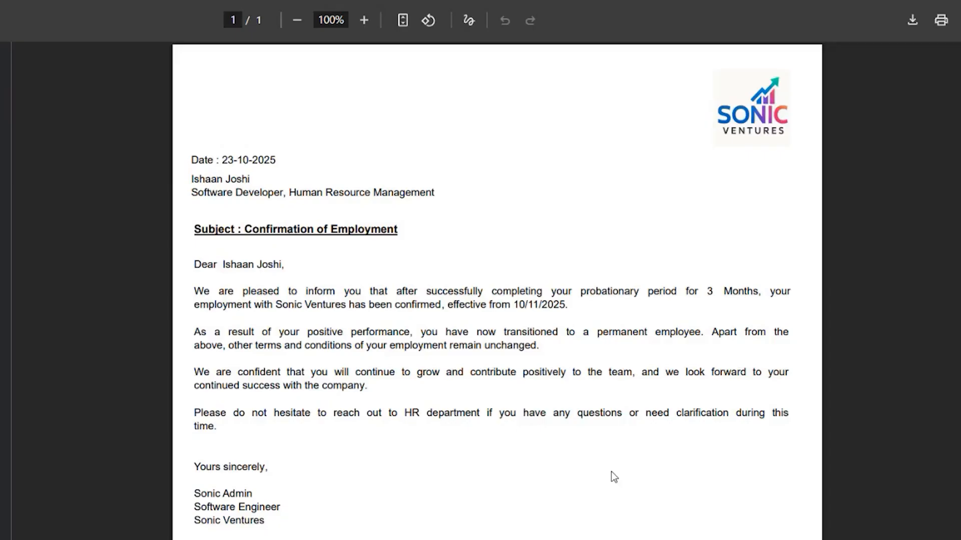
scroll(614, 477, "down", 4)
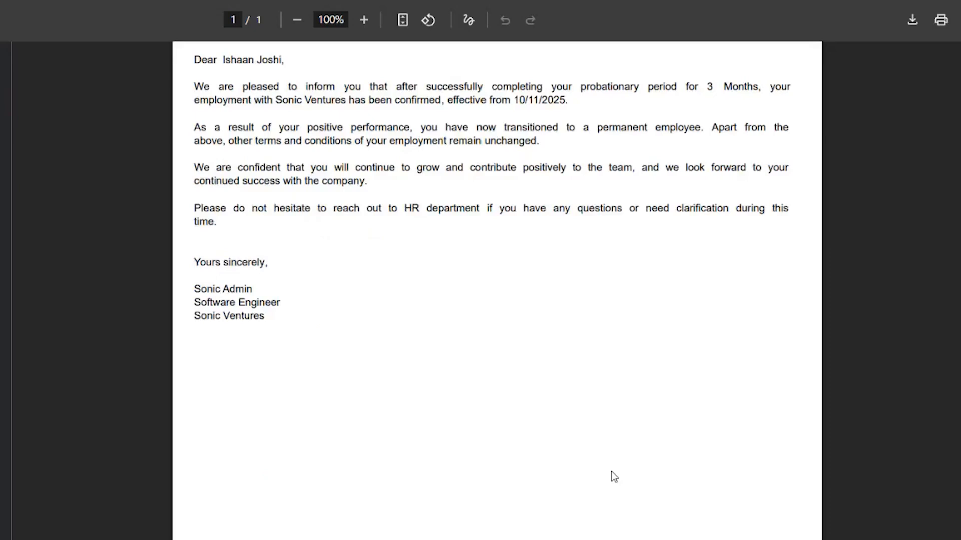
scroll(614, 477, "up", 4)
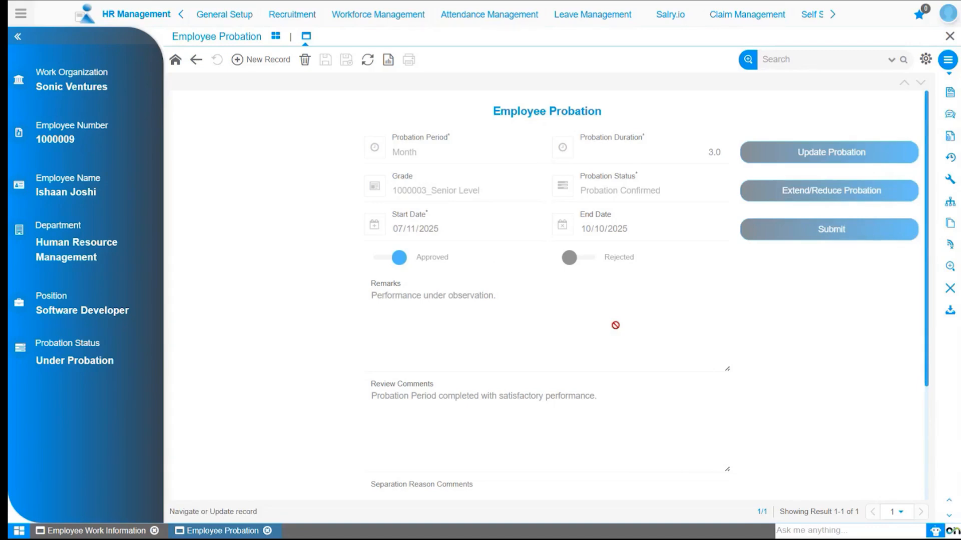
Return to the Employee Probation list and open the monthly probation record of the first listed employee
left_click(175, 63)
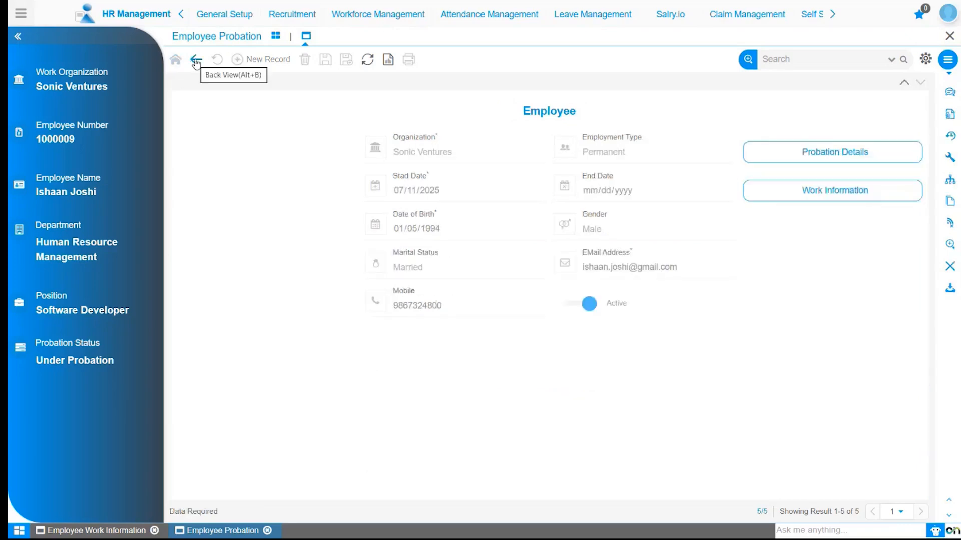
left_click(195, 61)
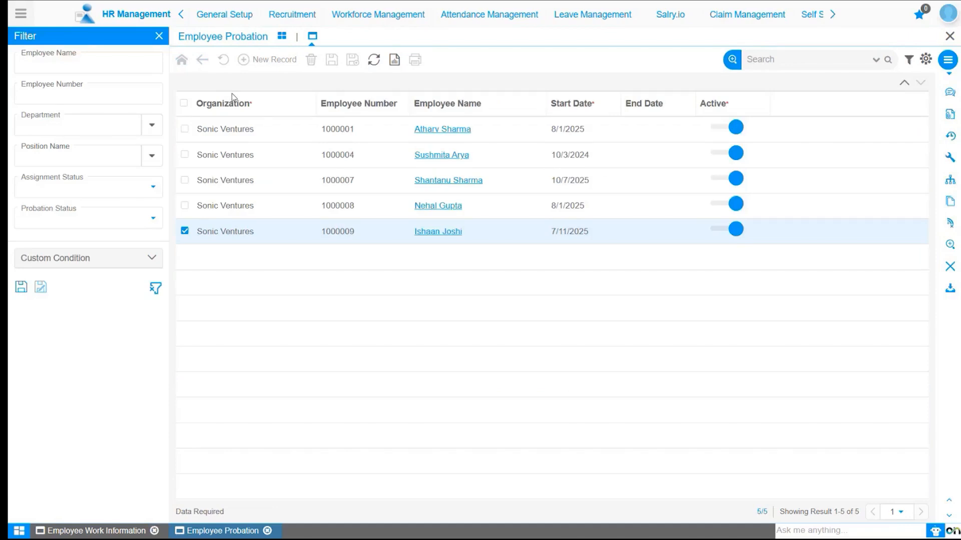
left_click(427, 129)
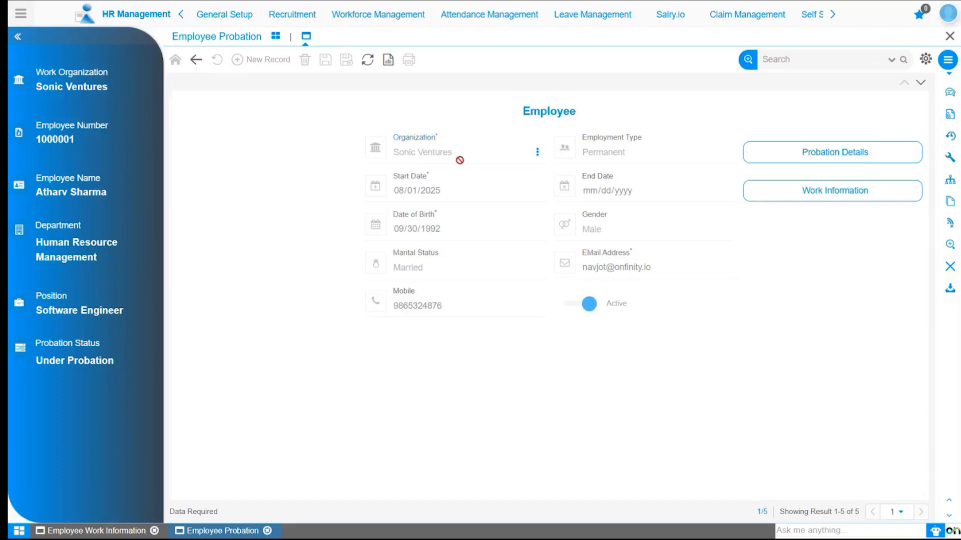
left_click(820, 154)
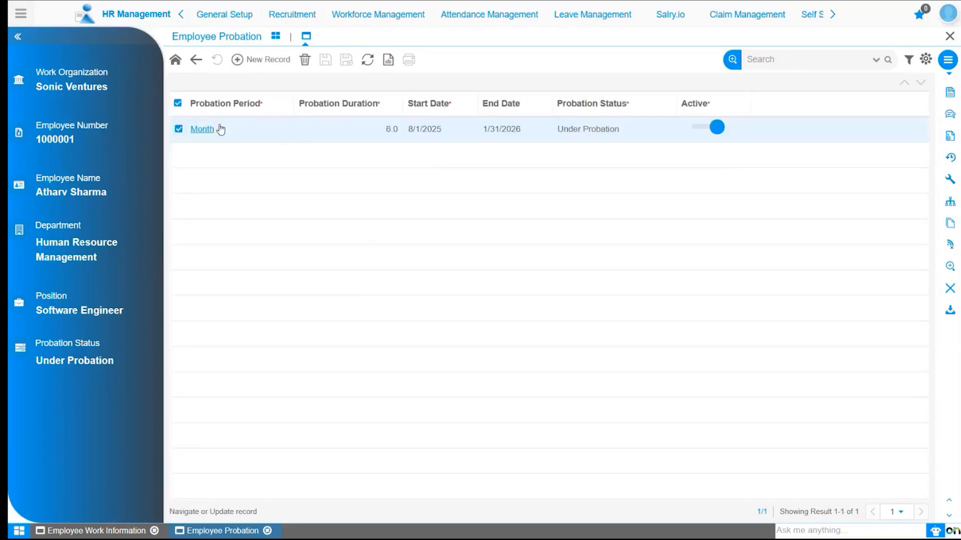
left_click(203, 129)
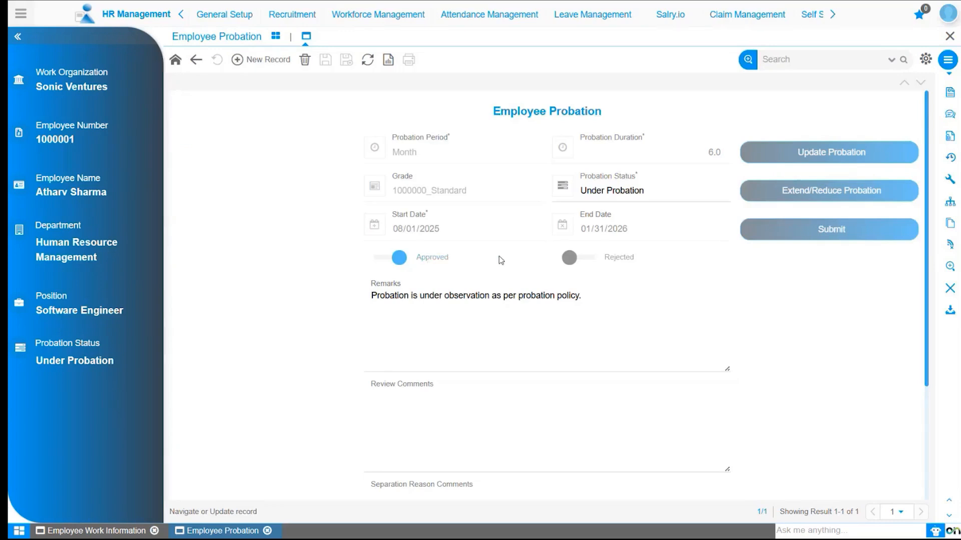
Set the probation status to Probation Extended, enter the review comment "Additional time needed to evaluate role fit and adaptability." and save the record
left_click(615, 195)
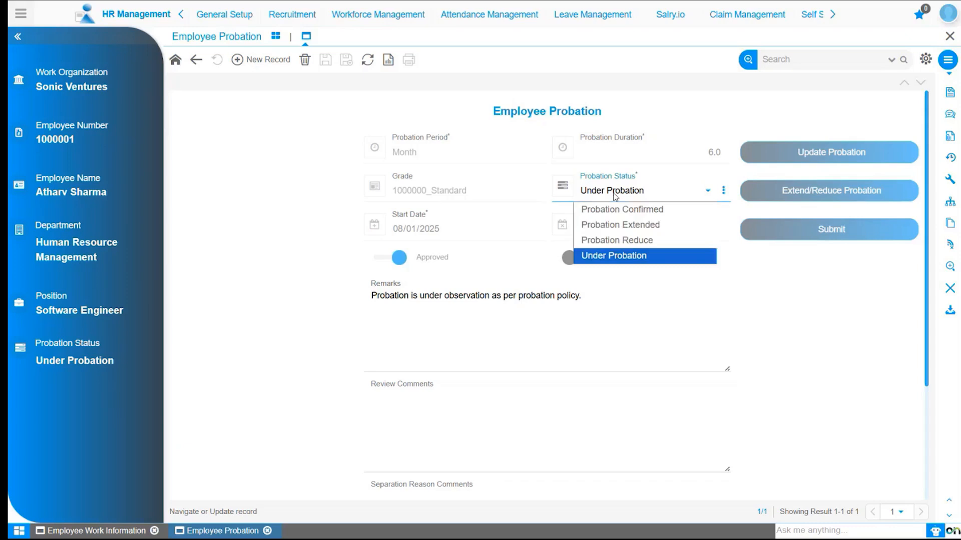
left_click(619, 224)
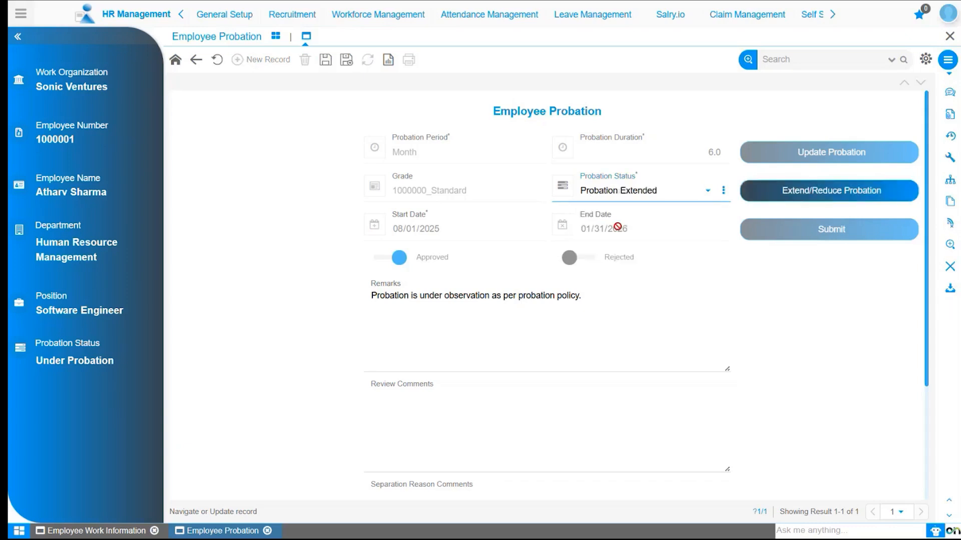
left_click(451, 411)
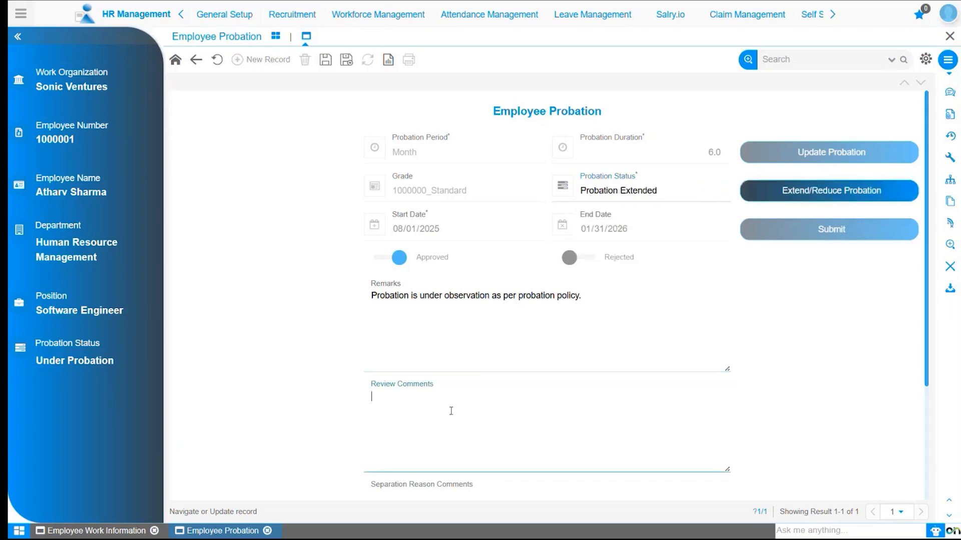
type("Ad")
type("ditional time neede")
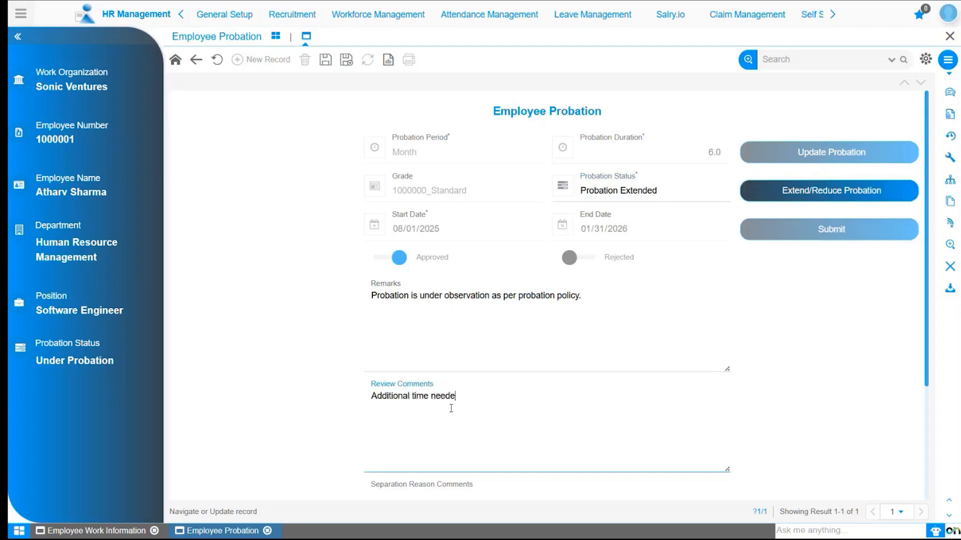
type("d to evaluate role fit and adaptability.")
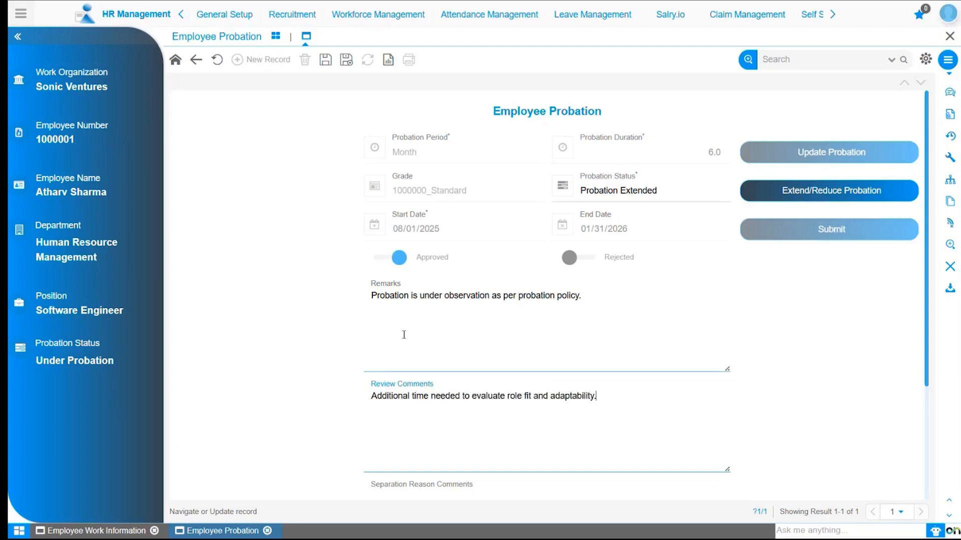
left_click(325, 60)
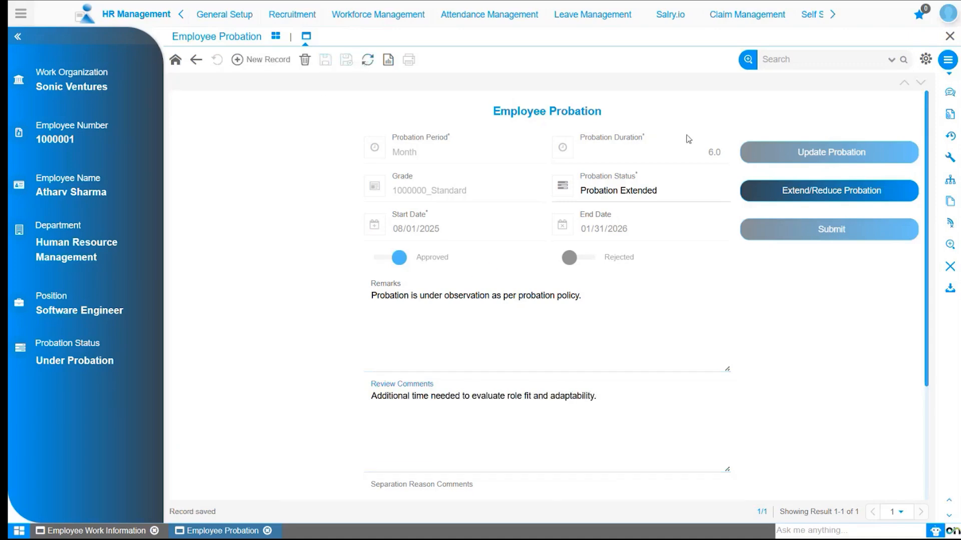
Extend the probation with Month as the period and a duration of 8, and return to the probation details list
left_click(775, 183)
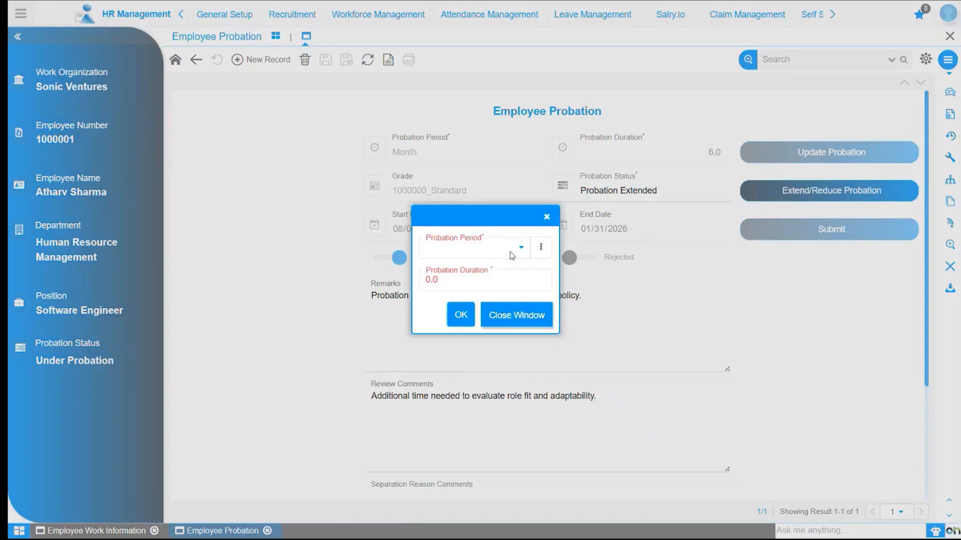
left_click(485, 247)
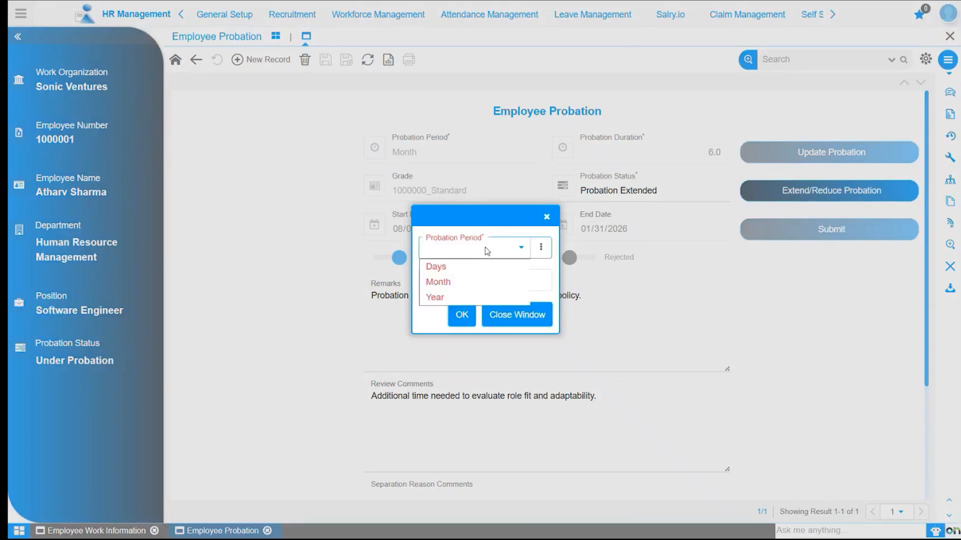
left_click(478, 283)
left_click(457, 283)
key("BackSpace")
key("BackSpace")
key("BackSpace")
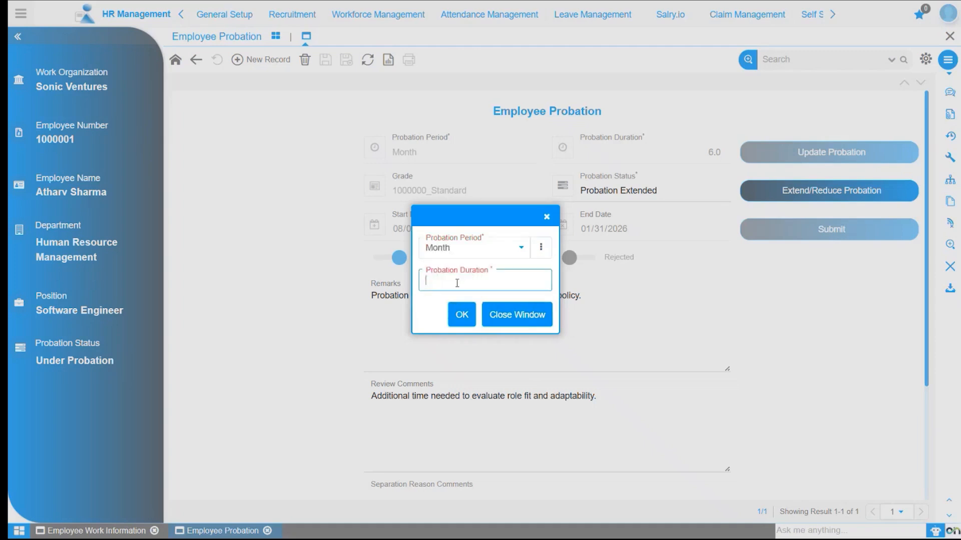
type("8")
left_click(463, 314)
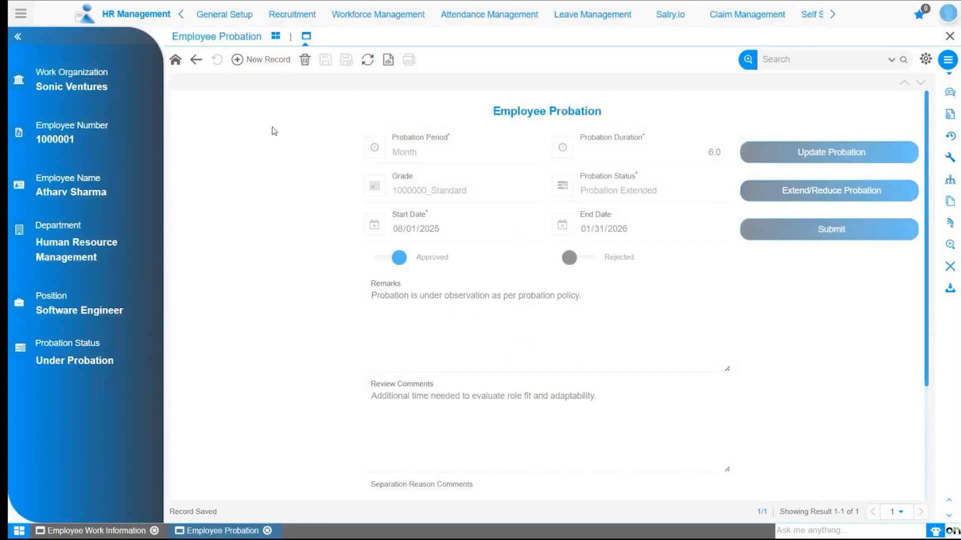
left_click(196, 60)
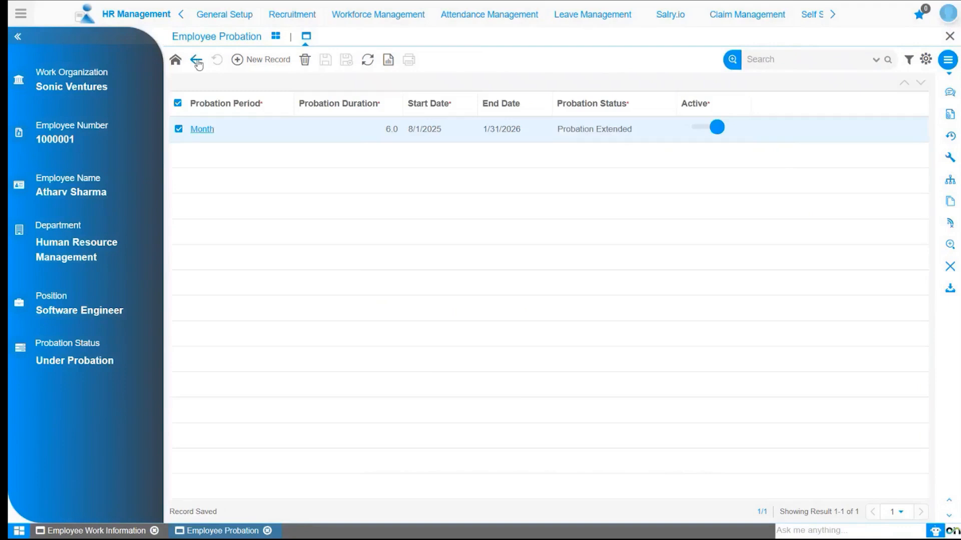
Refresh the probation details list and open the new 8-month Under Probation record to review its period, status and dates
left_click(368, 60)
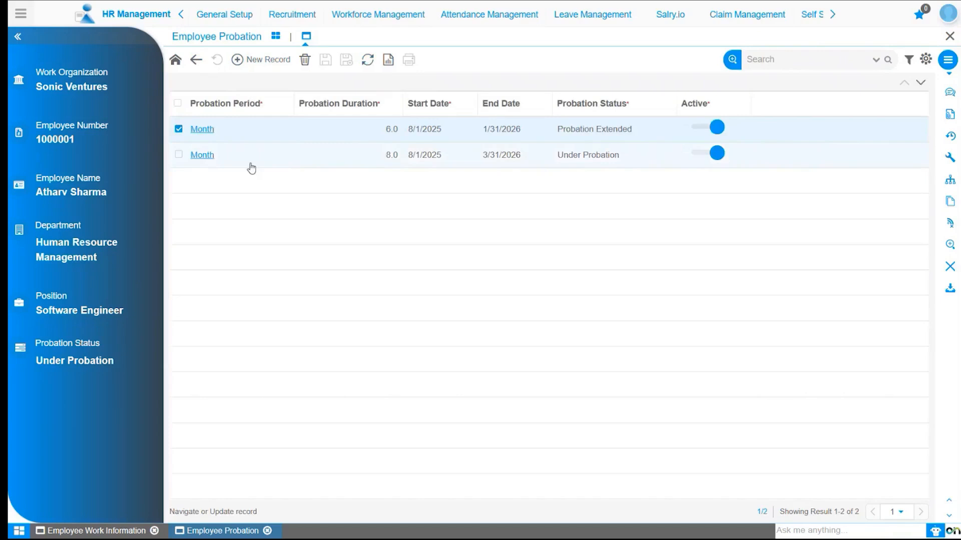
left_click(201, 157)
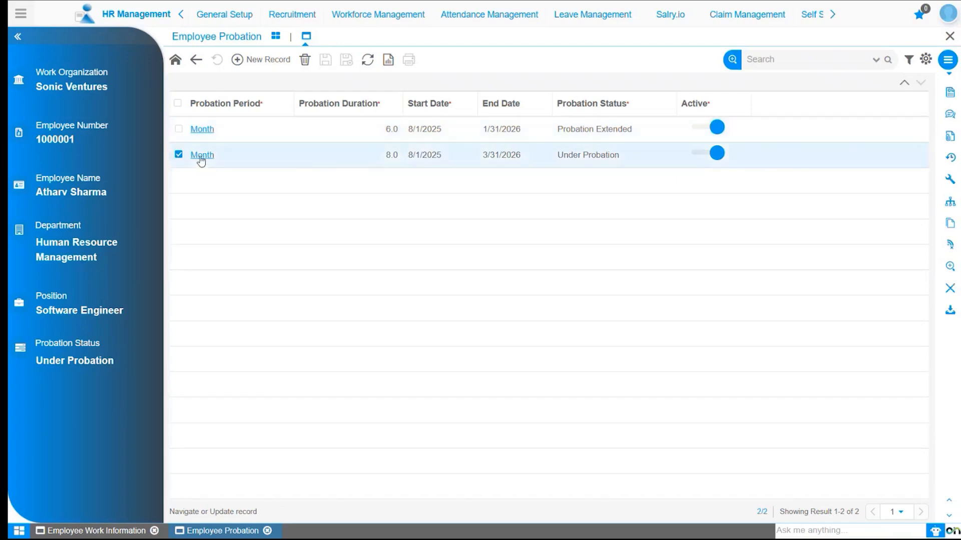
left_click(202, 157)
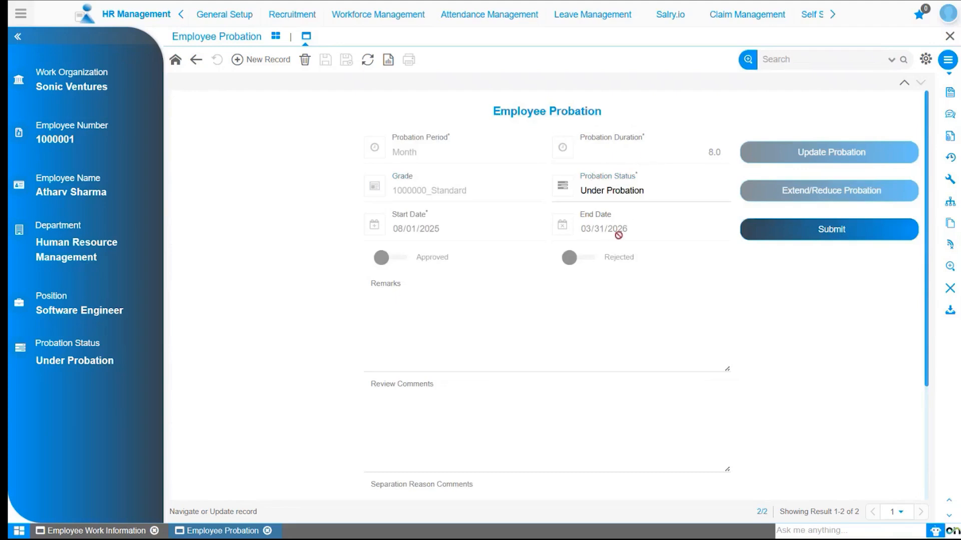
left_click(697, 288)
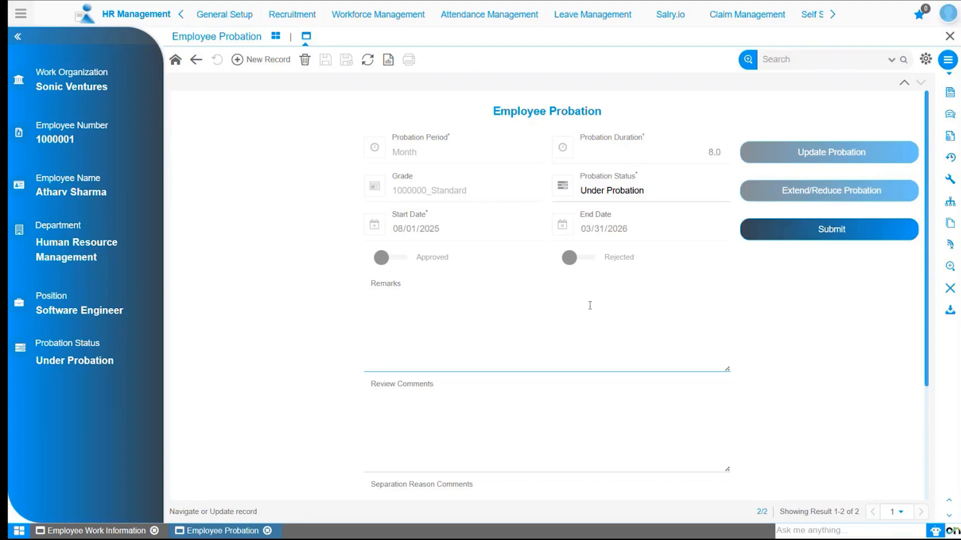
left_click(837, 346)
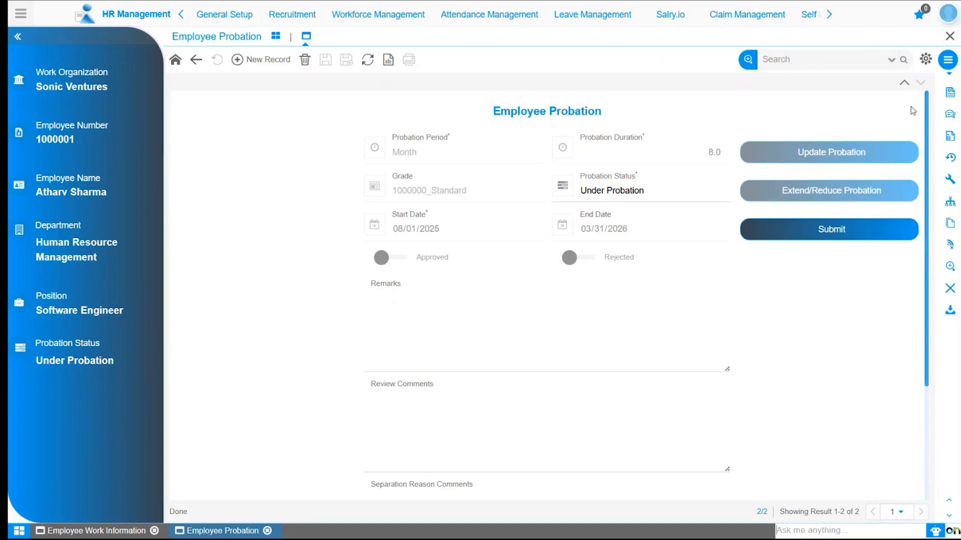
Generate the Probation Extension Letter as a PDF from the extended probation record and read it through
mouse_move(933, 81)
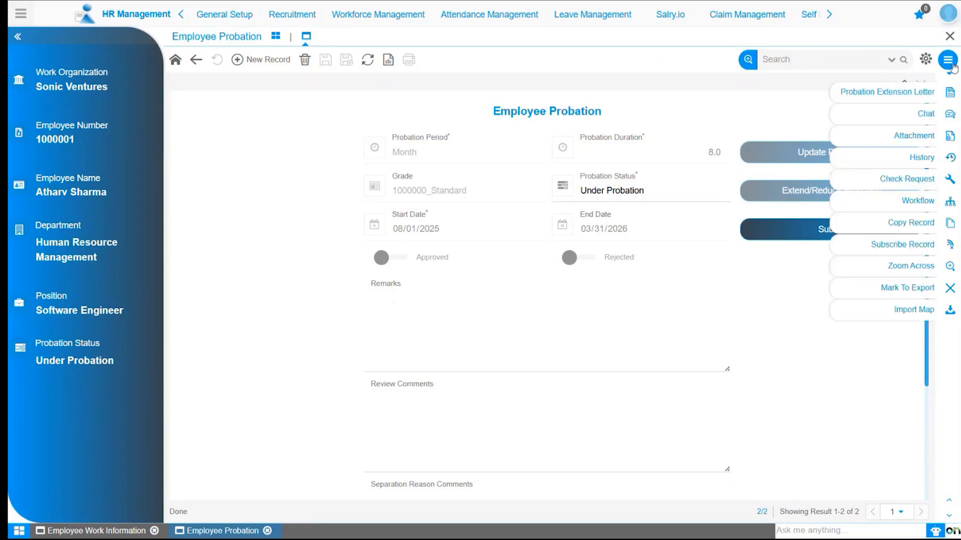
left_click(913, 96)
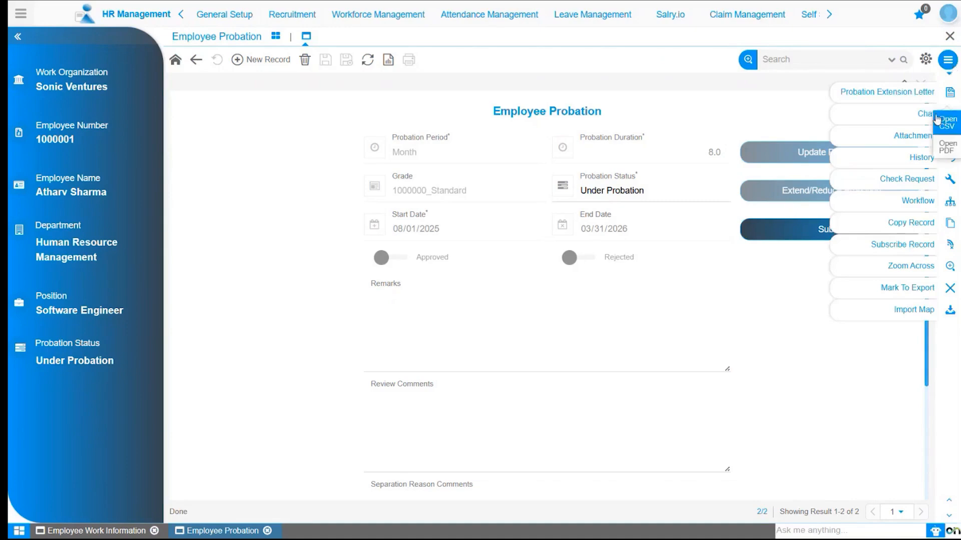
left_click(947, 150)
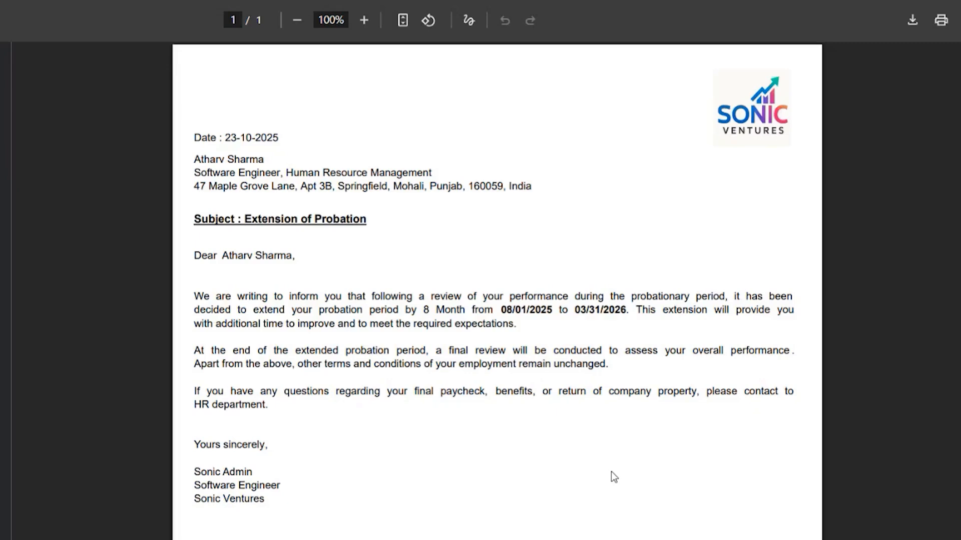
scroll(485, 446, "down", 4)
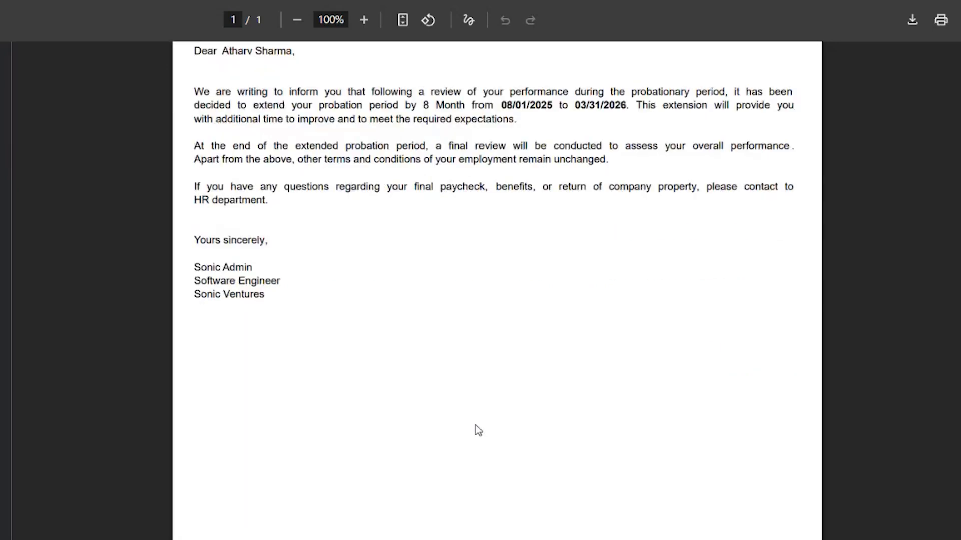
scroll(478, 430, "up", 4)
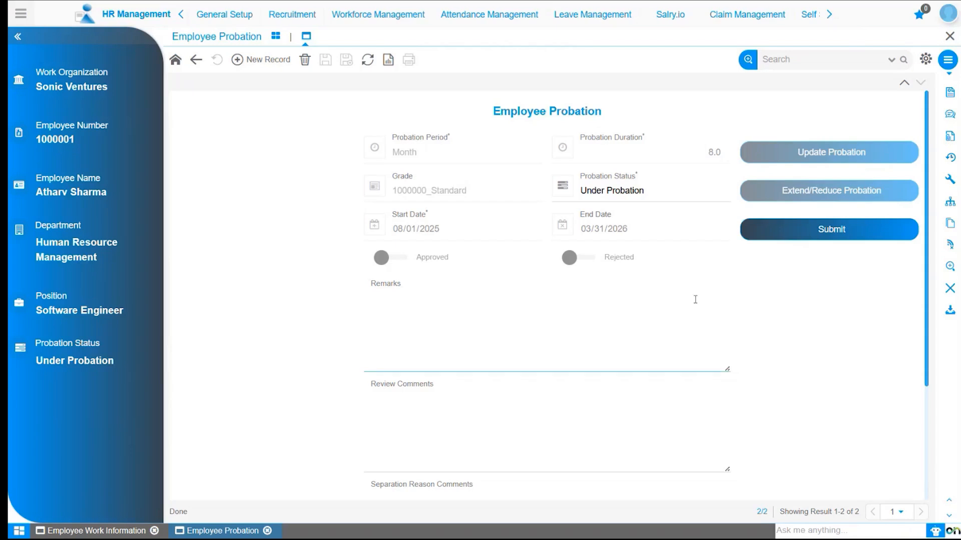
Return to the Employee Probation list and open the monthly probation record of the fifth listed employee
left_click(175, 61)
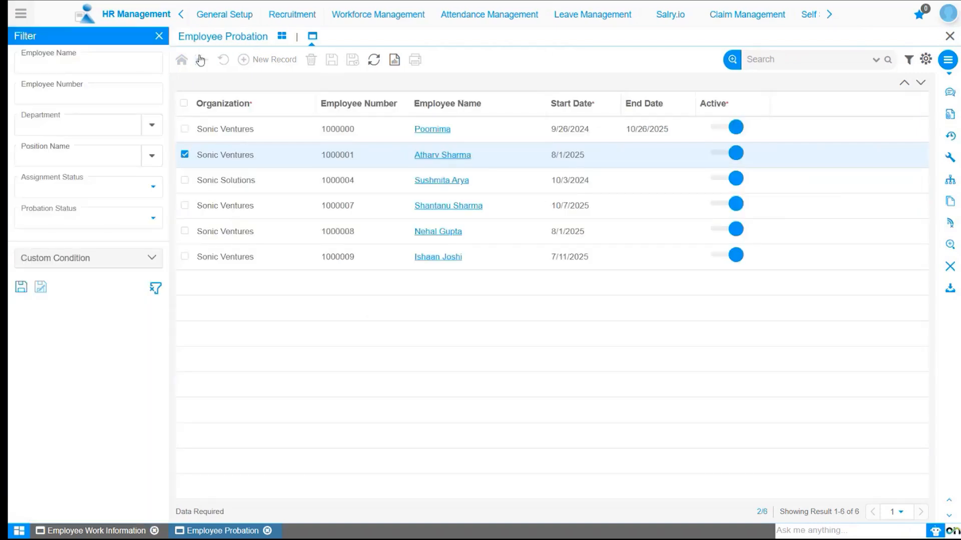
left_click(432, 233)
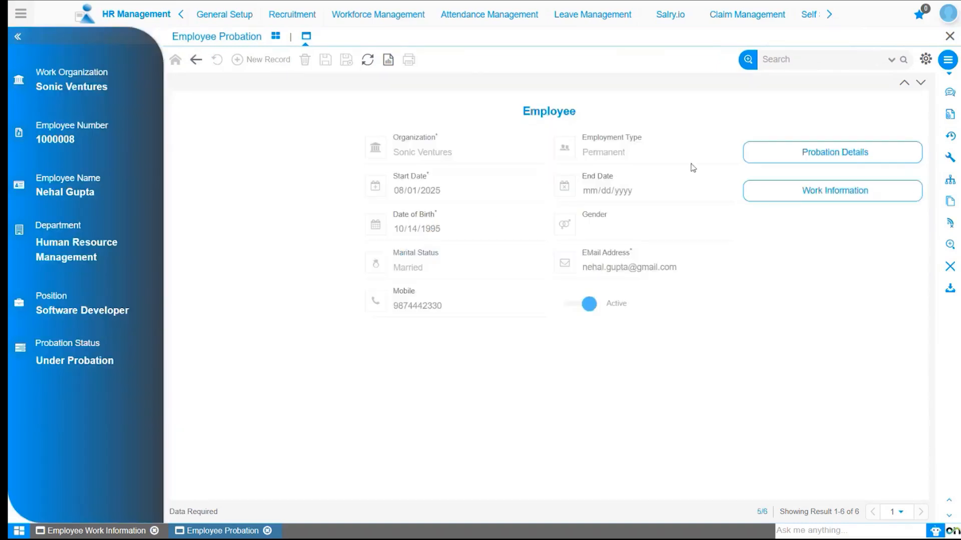
left_click(769, 157)
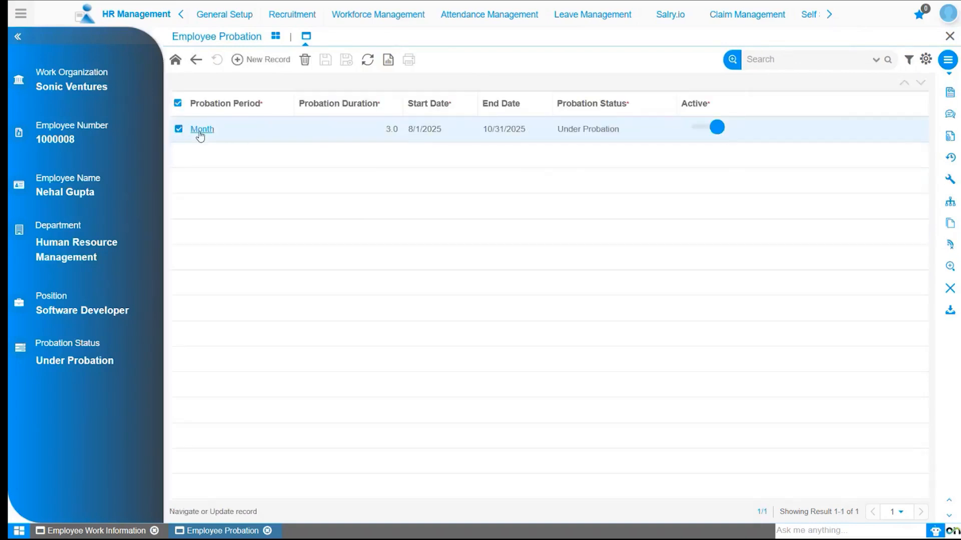
left_click(201, 130)
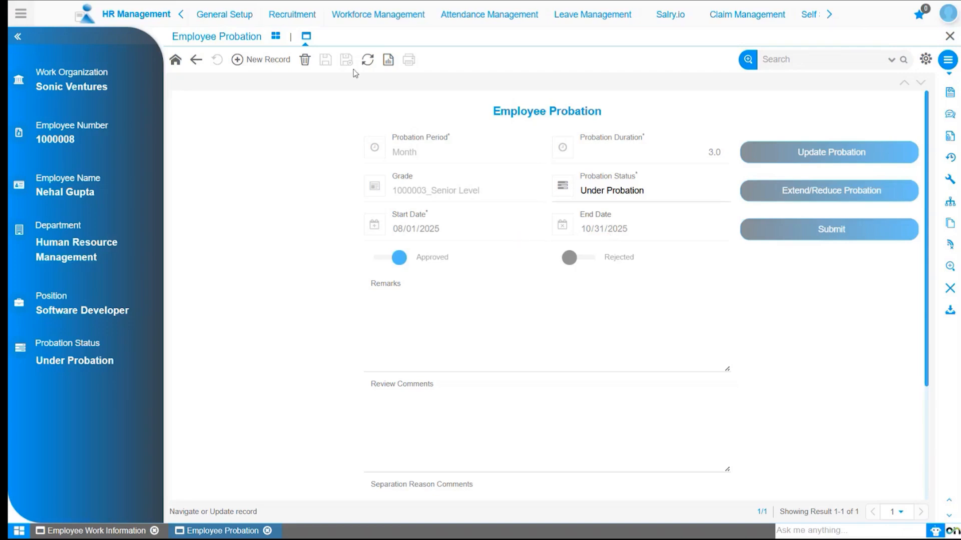
Open the same employee's record in Employee Personal Information and start an End of Service entry
left_click(361, 20)
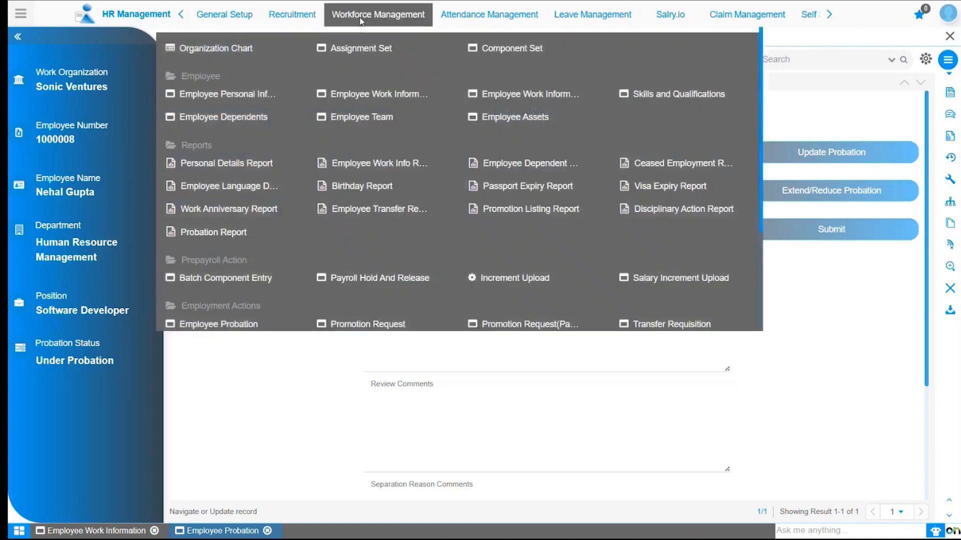
left_click(247, 95)
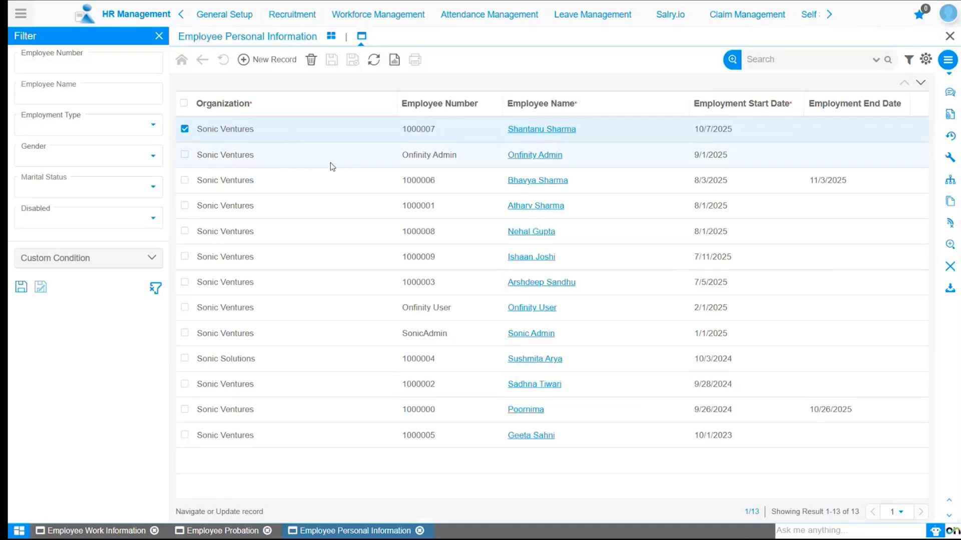
left_click(525, 232)
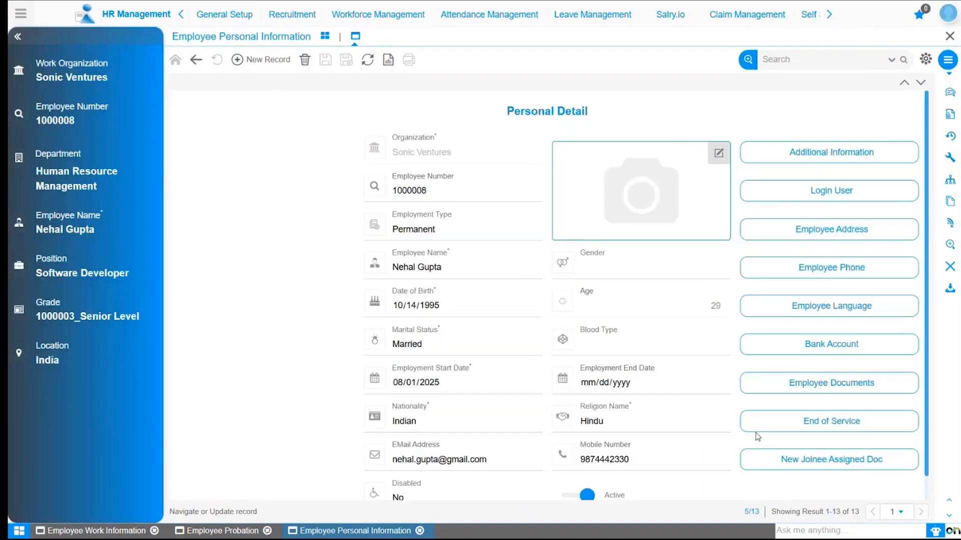
left_click(773, 422)
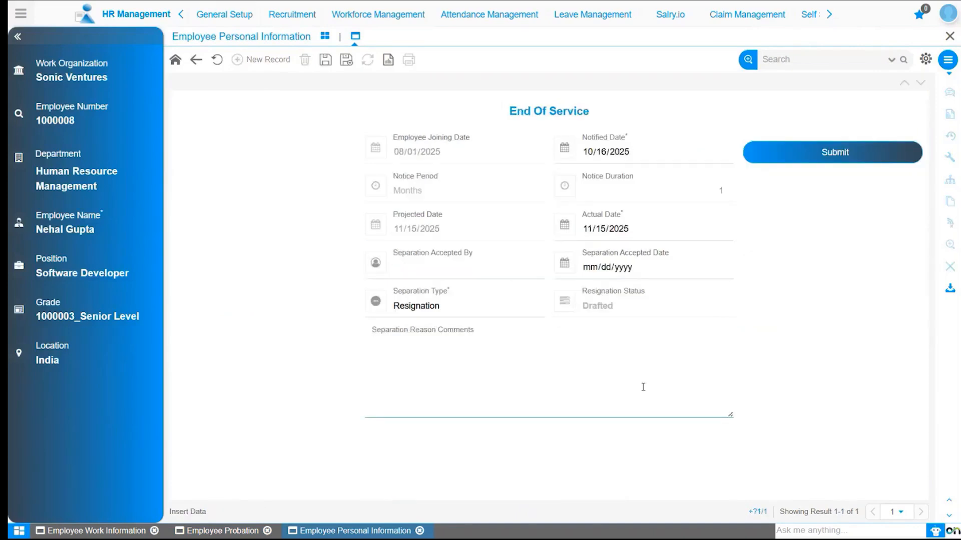
Set the End of Service actual date to 10/17/2025 and the separation type to Termination
left_click(717, 229)
left_click(674, 255)
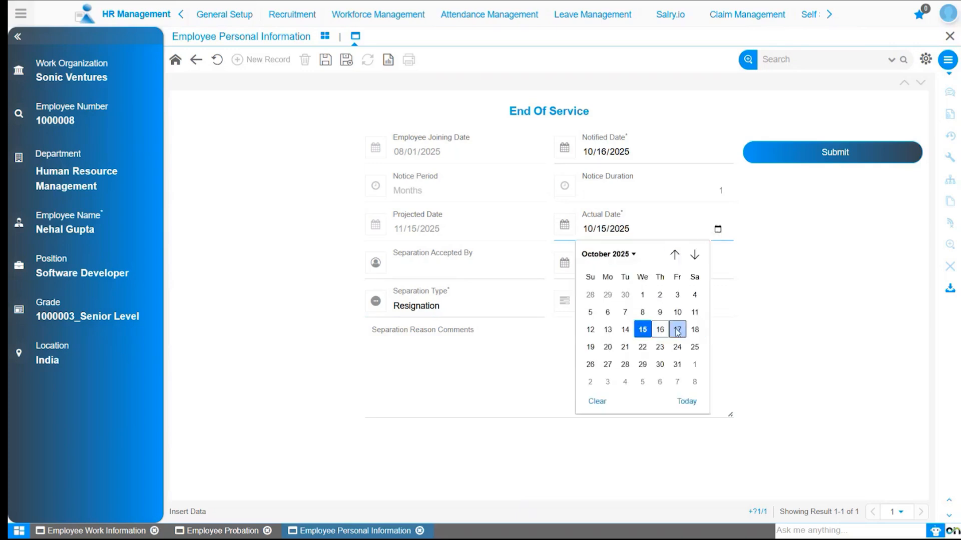
left_click(677, 330)
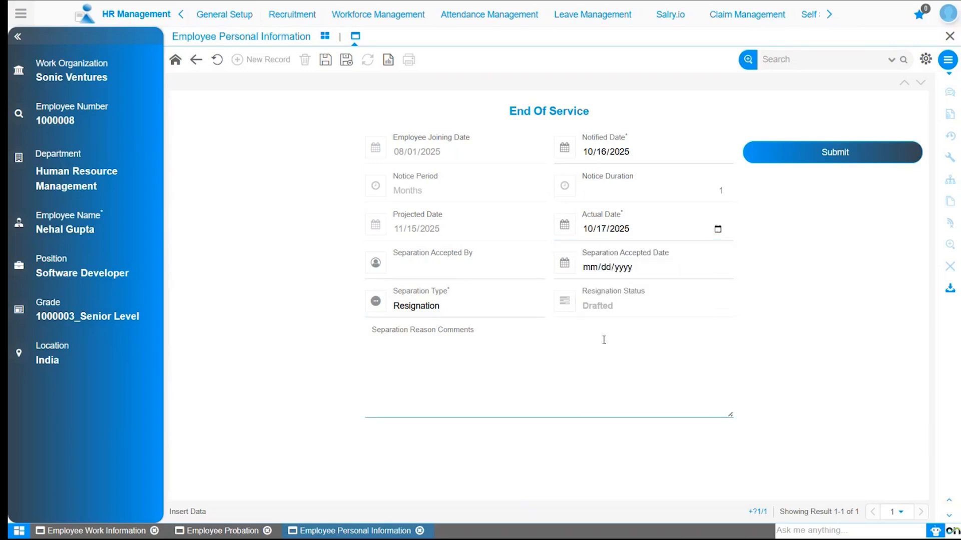
left_click(461, 310)
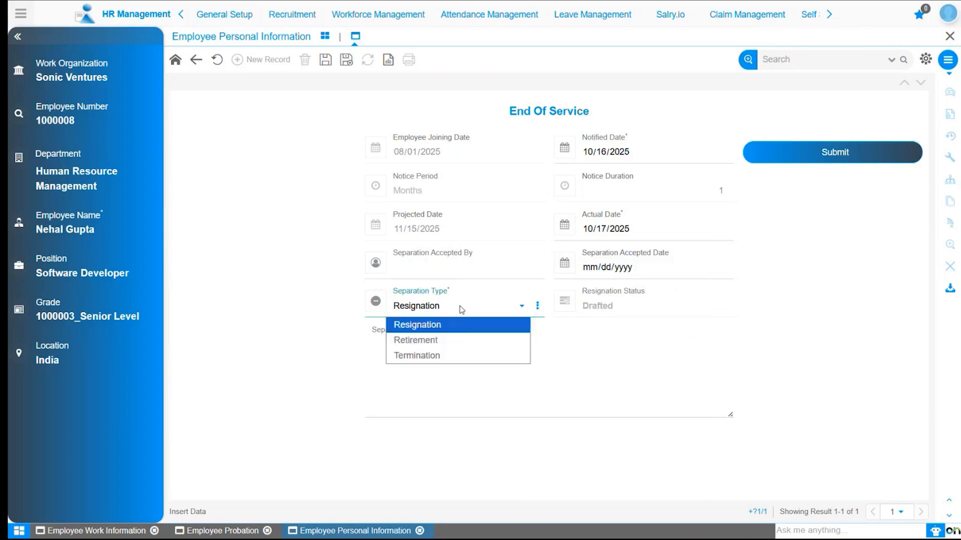
left_click(468, 355)
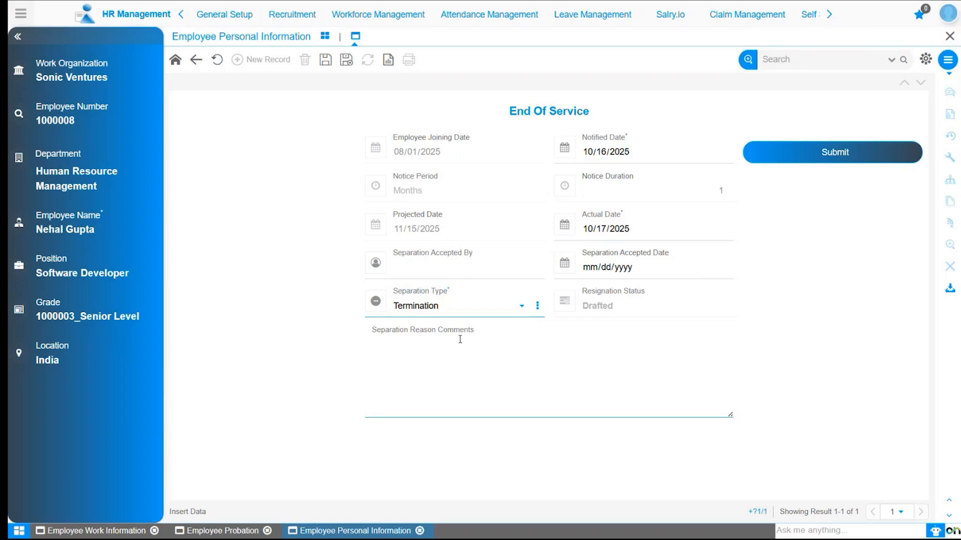
Enter the separation reason "Employment terminated due to unsatisfactory performance.", then save and submit the End of Service record
left_click(452, 346)
type("Employment terminated due to unsatisfactory performance.")
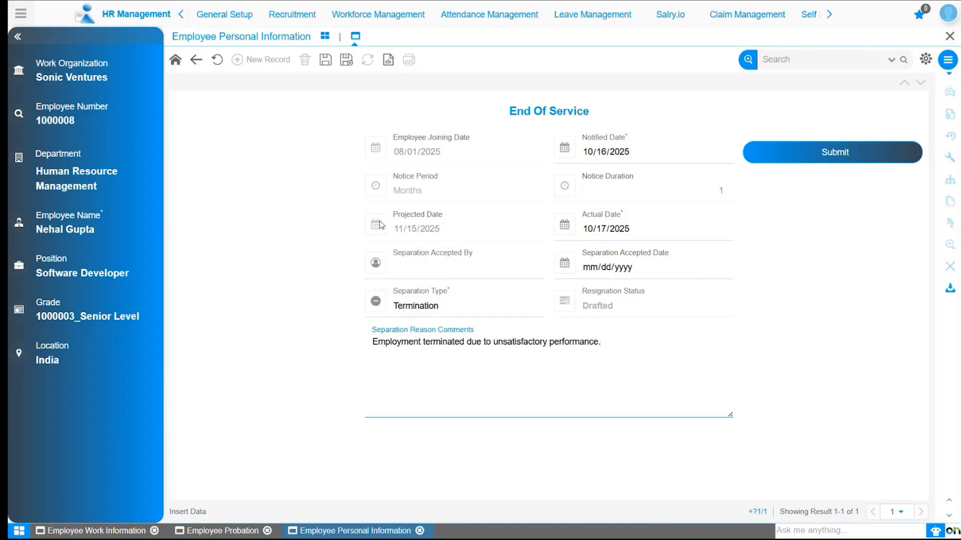
left_click(326, 61)
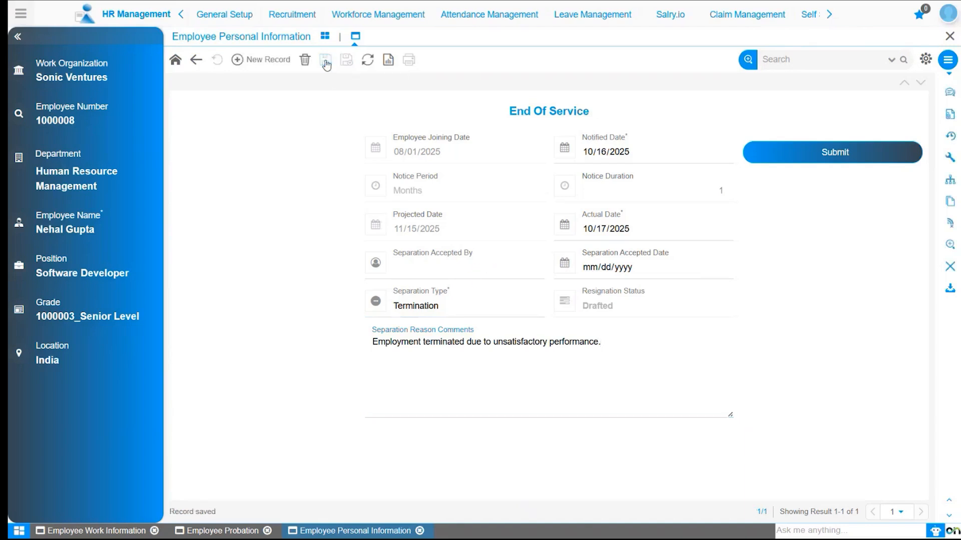
key("Return")
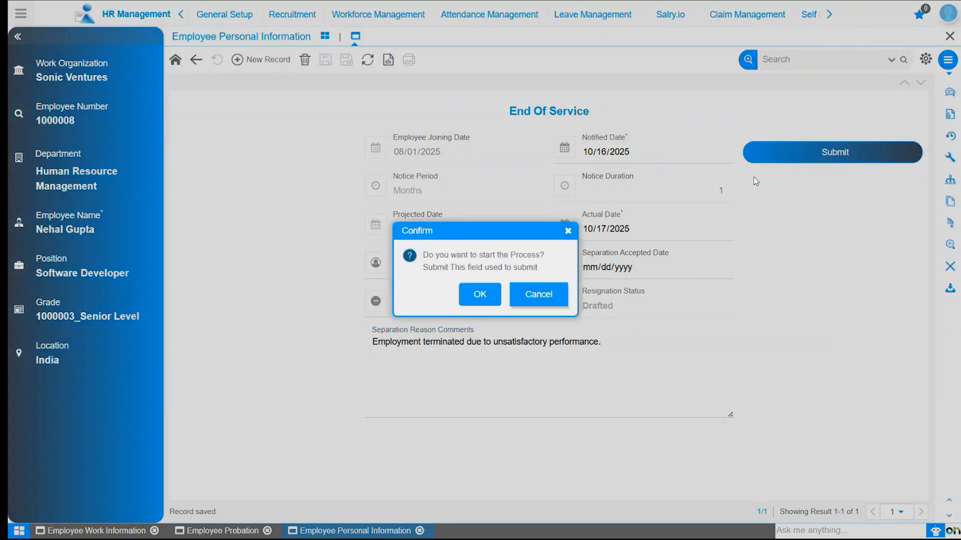
left_click(484, 295)
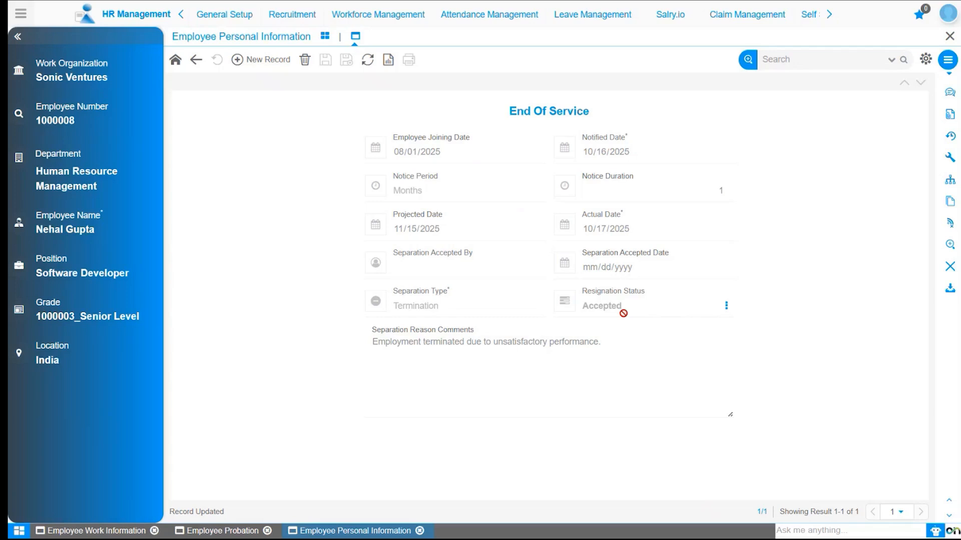
Reopen the same employee's monthly probation record in Employee Probation and examine its separation comments, letter details and Separation During Probation setting
left_click(232, 531)
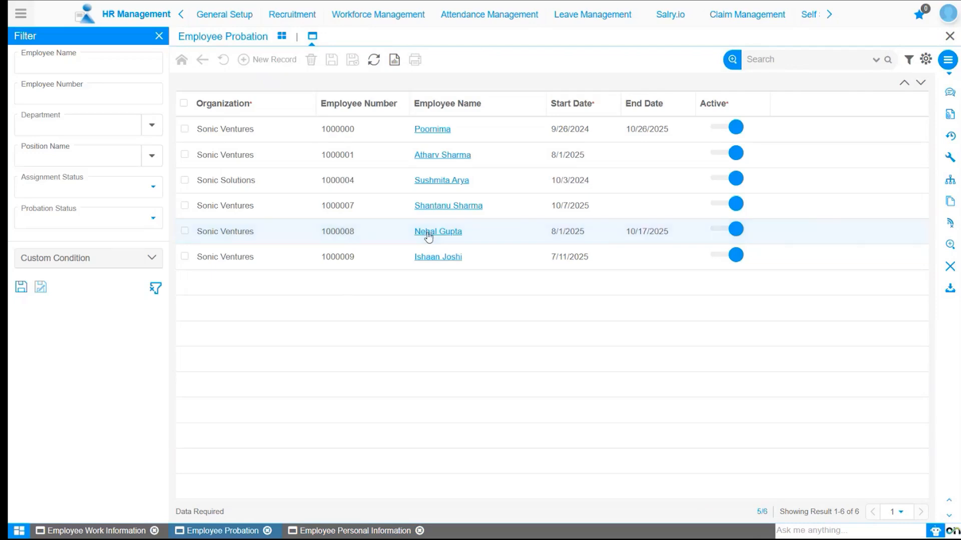
left_click(428, 232)
left_click(756, 162)
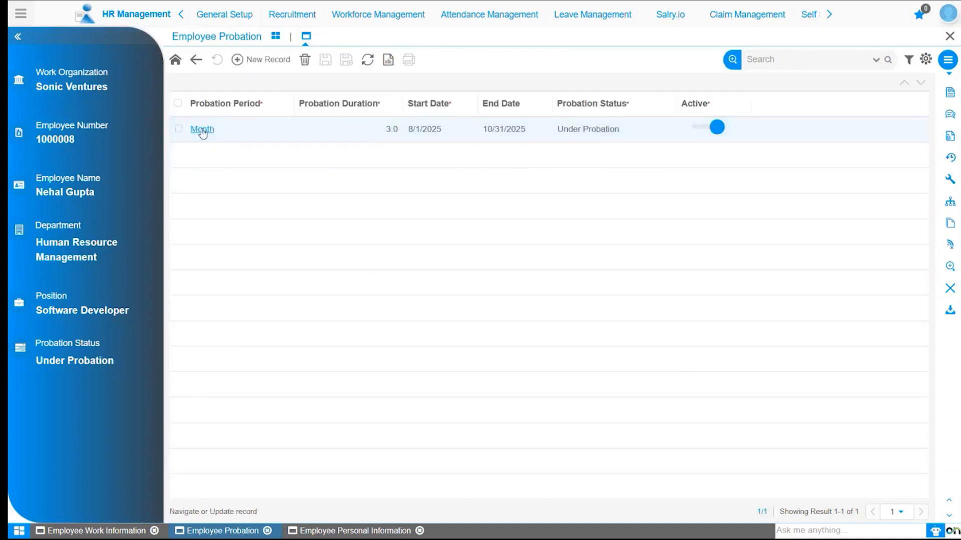
left_click(203, 129)
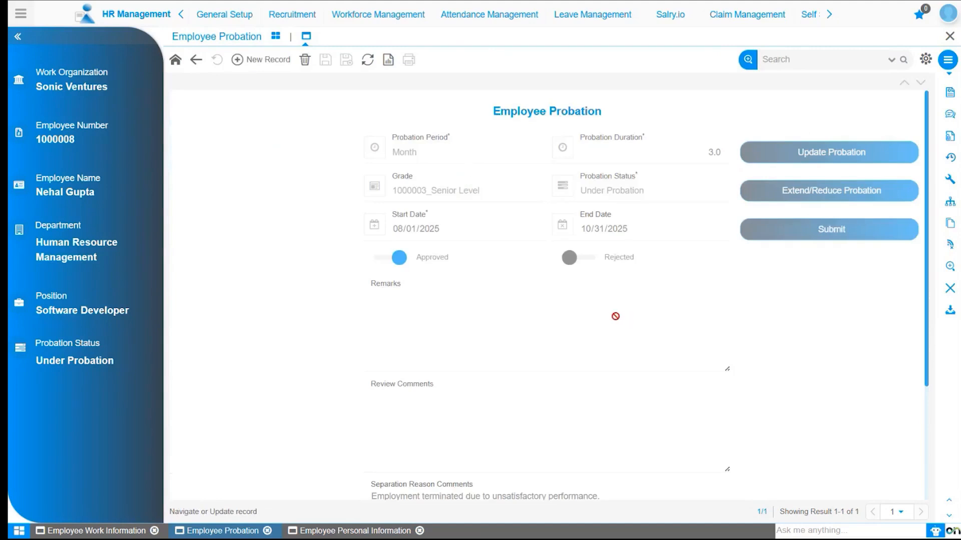
scroll(573, 324, "down", 2)
scroll(573, 324, "down", 1)
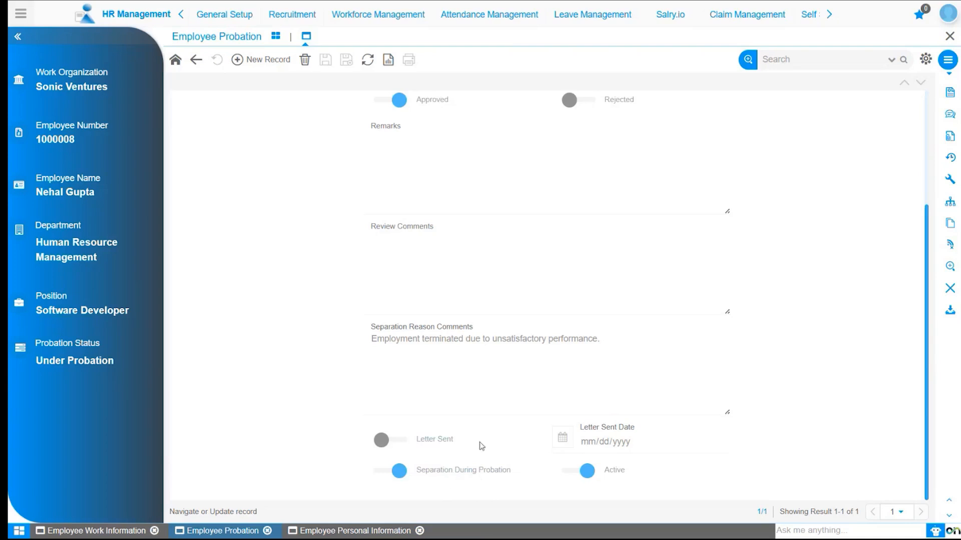
scroll(479, 398, "up", 3)
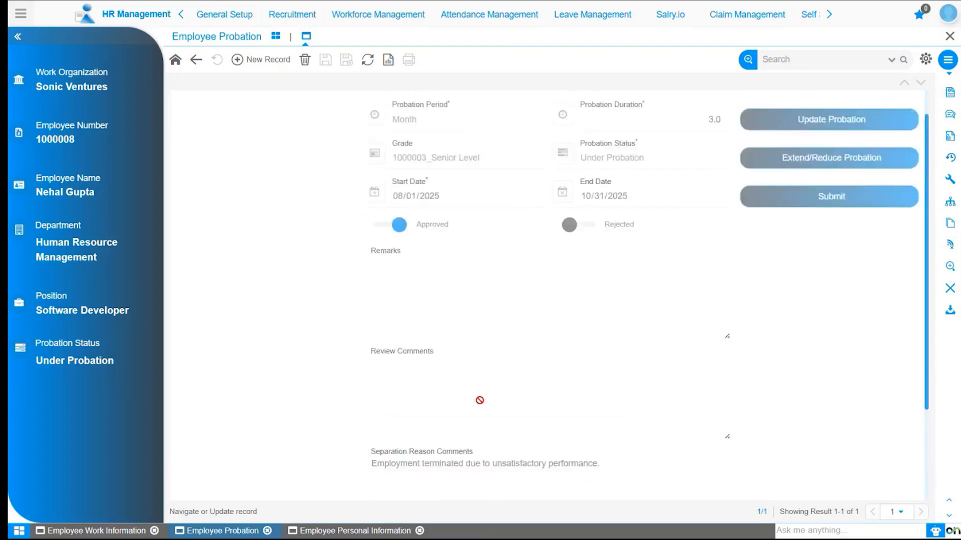
scroll(480, 401, "down", 3)
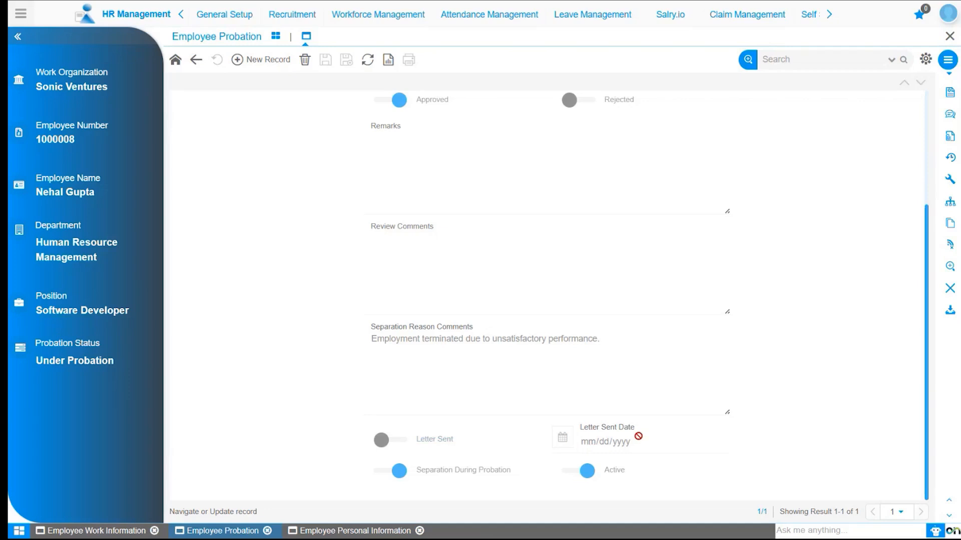
scroll(638, 436, "up", 3)
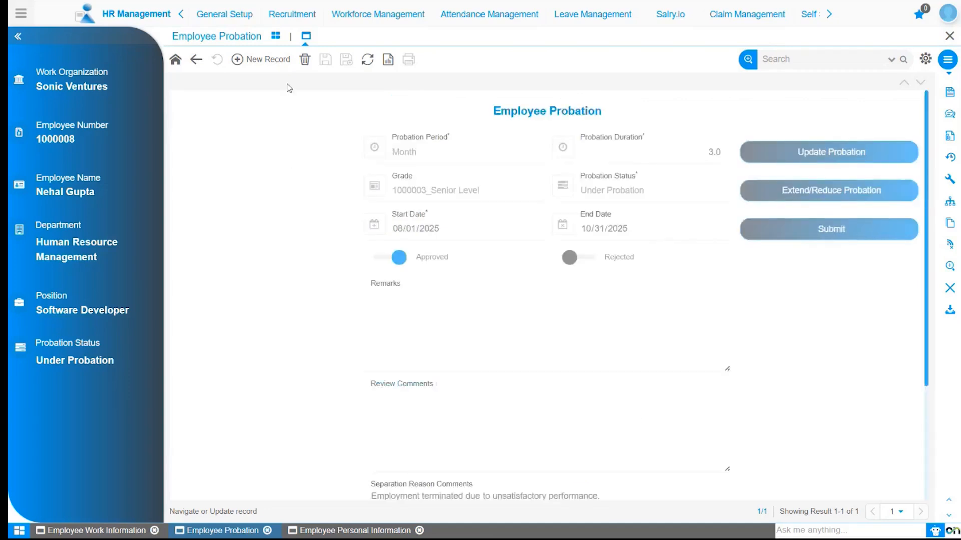
Return to the Employee Probation dashboard and open the Workforce Management Probation Report
left_click(276, 37)
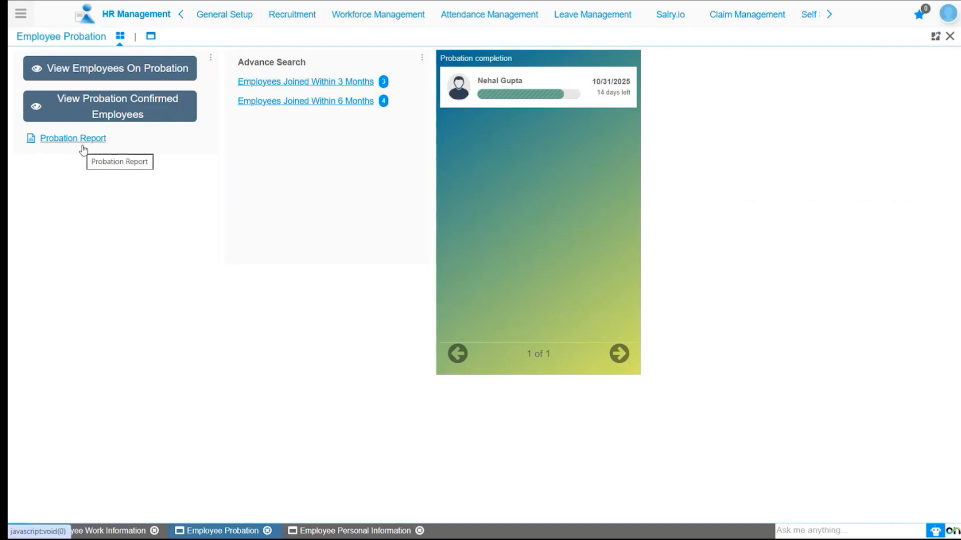
mouse_move(332, 23)
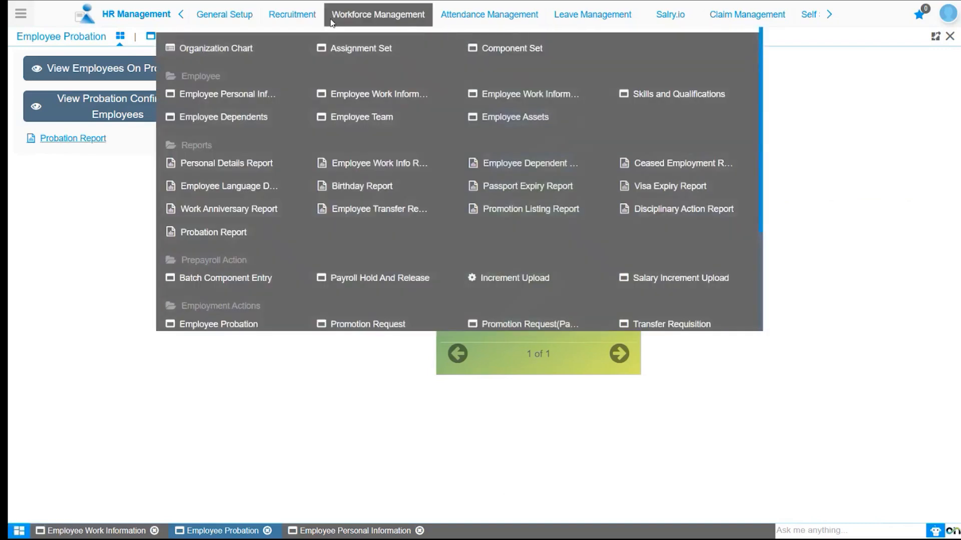
left_click(238, 234)
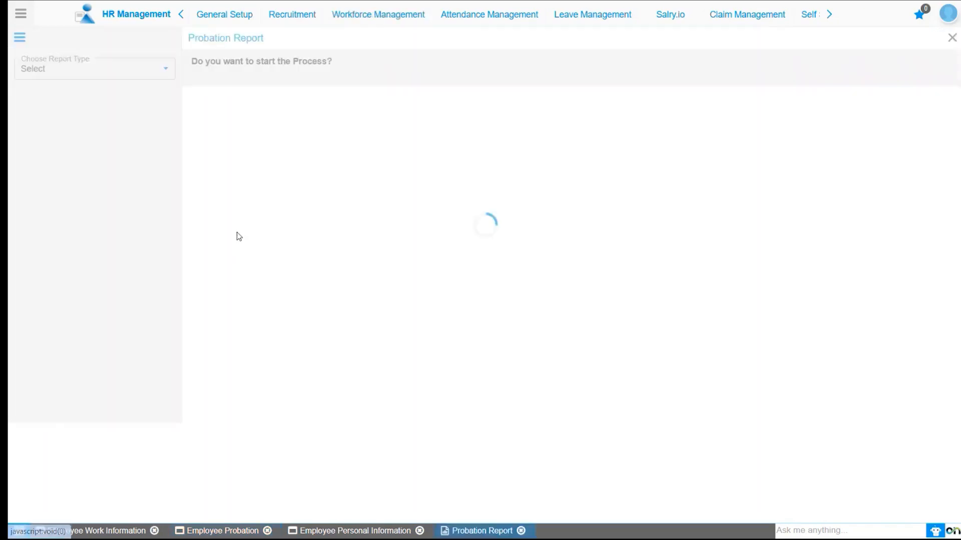
Examine the report type, organization, employee and department filter choices, keeping Sonic Ventures as the organization and selecting no employee or department
left_click(126, 72)
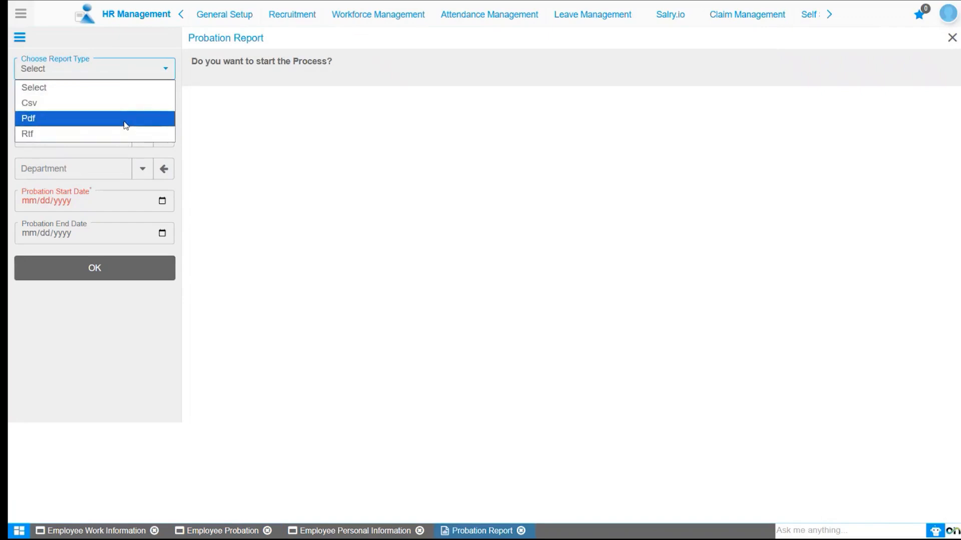
left_click(120, 93)
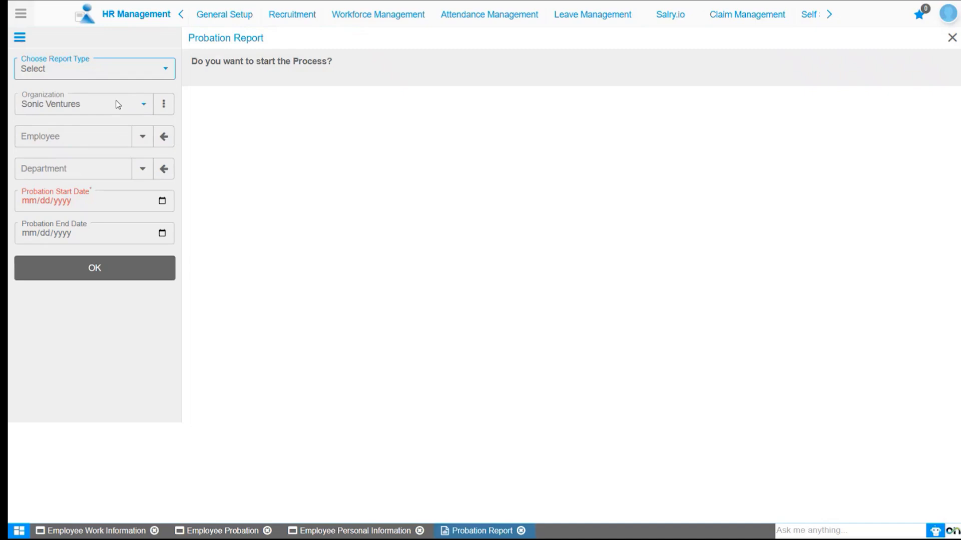
left_click(118, 105)
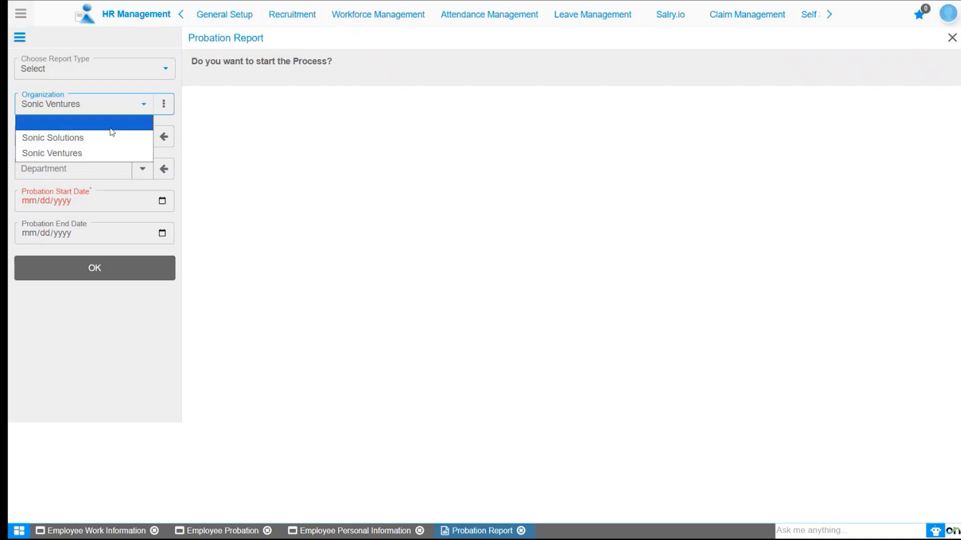
left_click(111, 160)
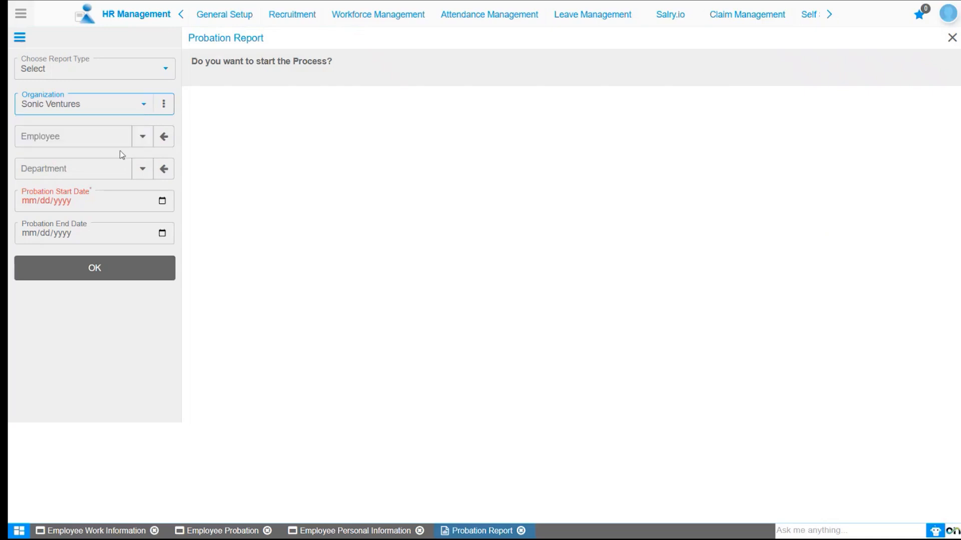
left_click(136, 144)
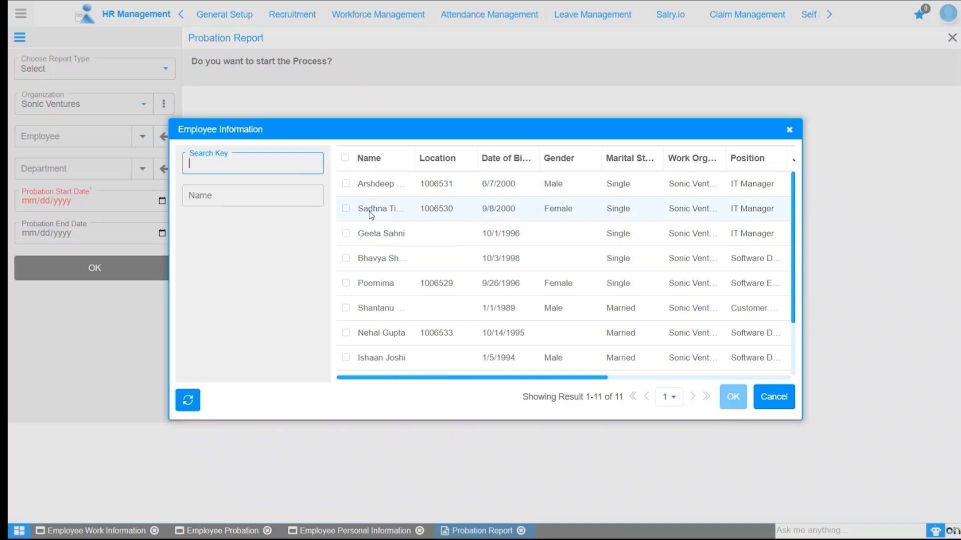
left_click(784, 403)
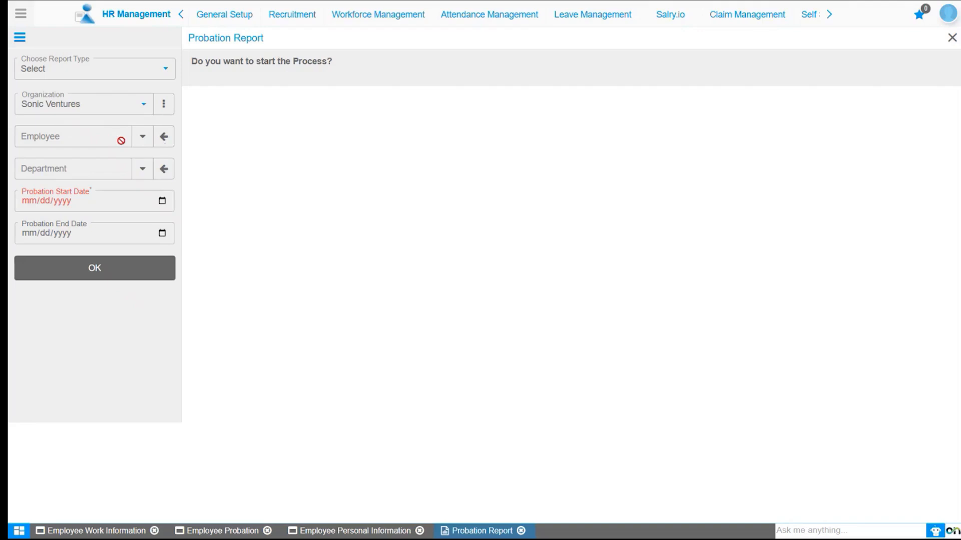
left_click(143, 170)
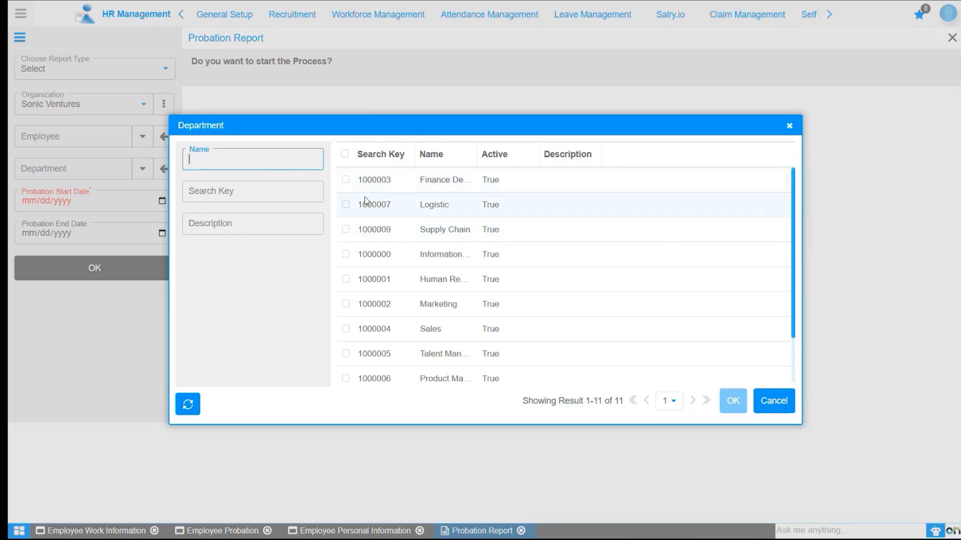
left_click(784, 406)
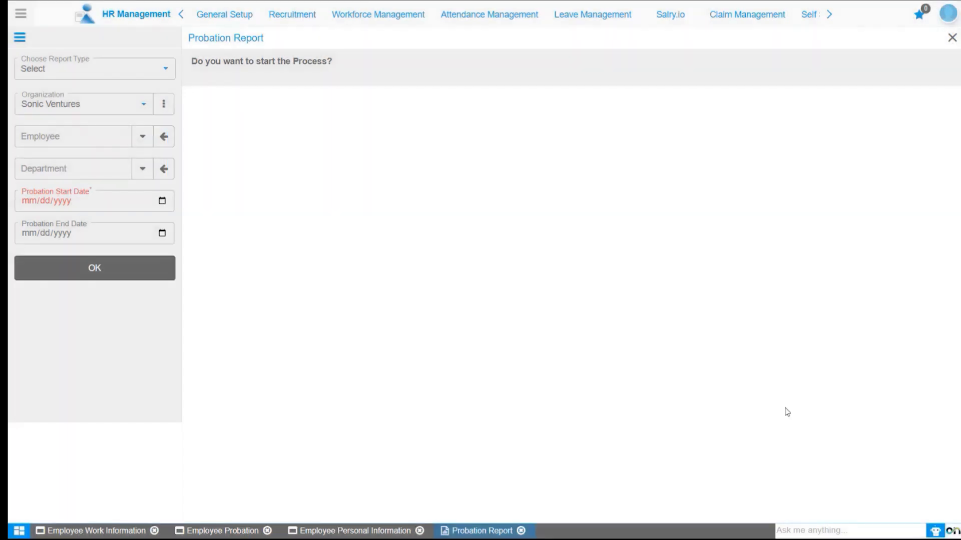
Generate the Probation Report with a Probation Start Date of 08/01/2025 and read across its columns
left_click(162, 201)
left_click(115, 226)
left_click(115, 227)
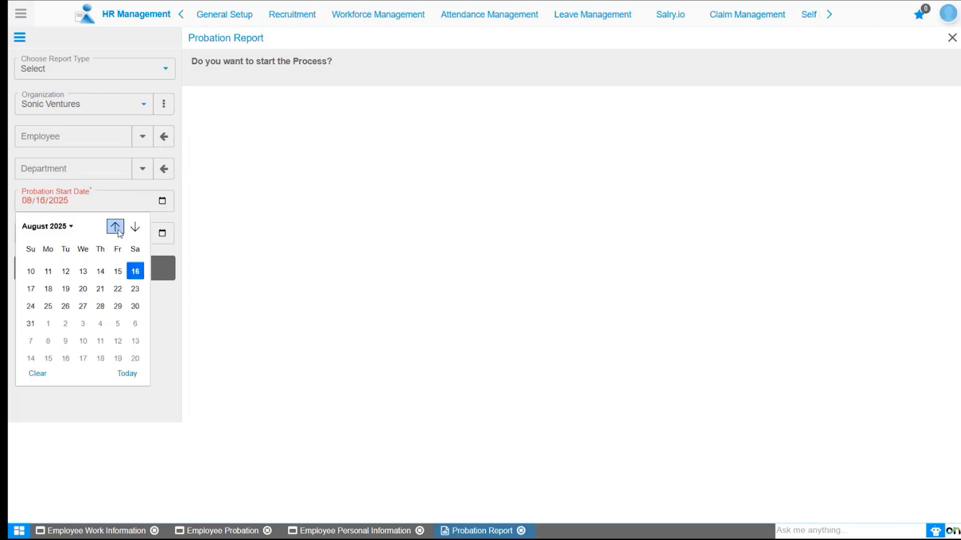
left_click(118, 268)
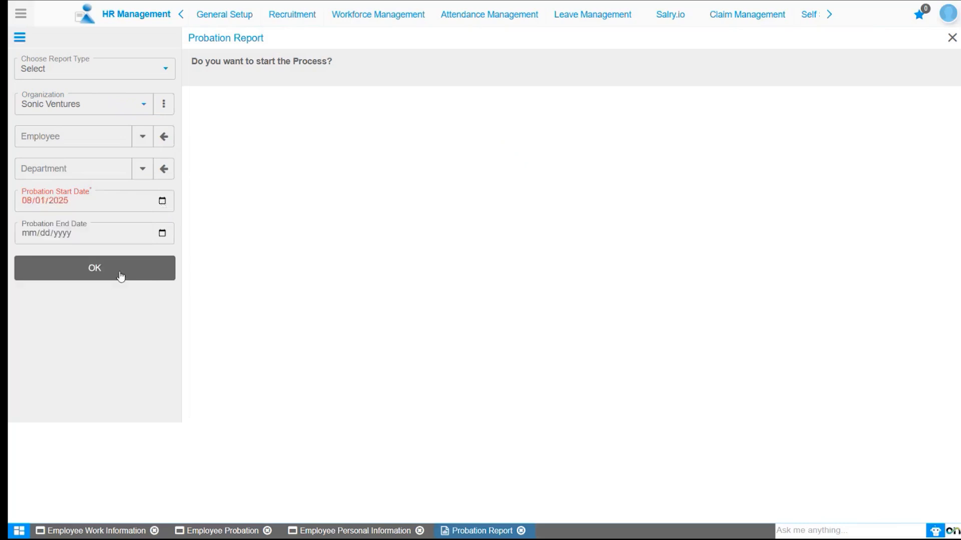
left_click(117, 275)
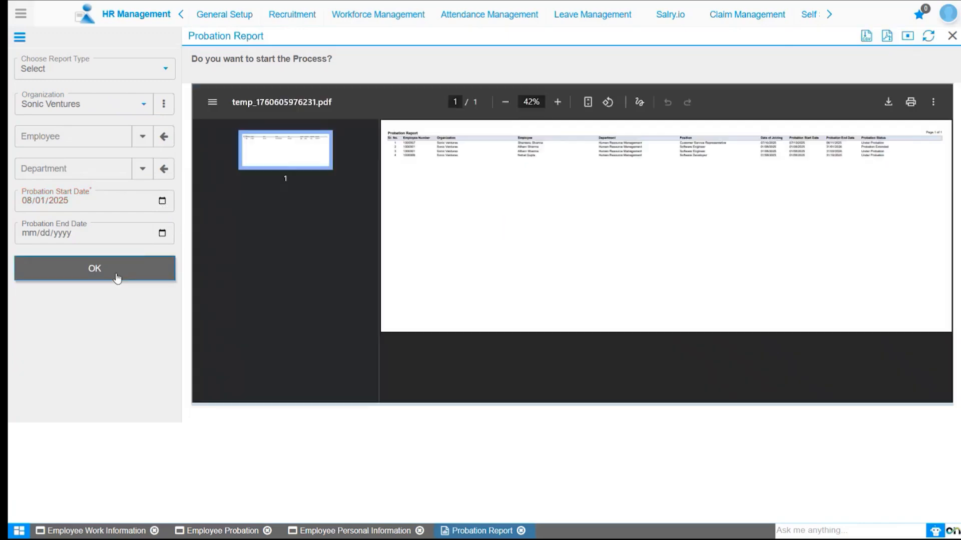
left_click(557, 102)
left_click(557, 102)
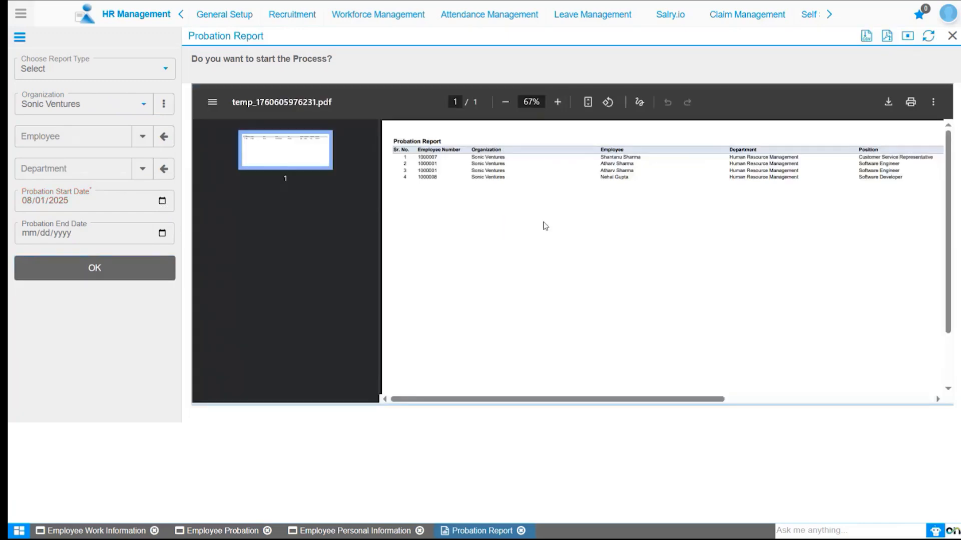
left_click_drag(505, 401, 420, 385)
Add a Probation End Date of 10/31/2025, regenerate the Probation Report and examine the filtered rows
left_click(26, 202)
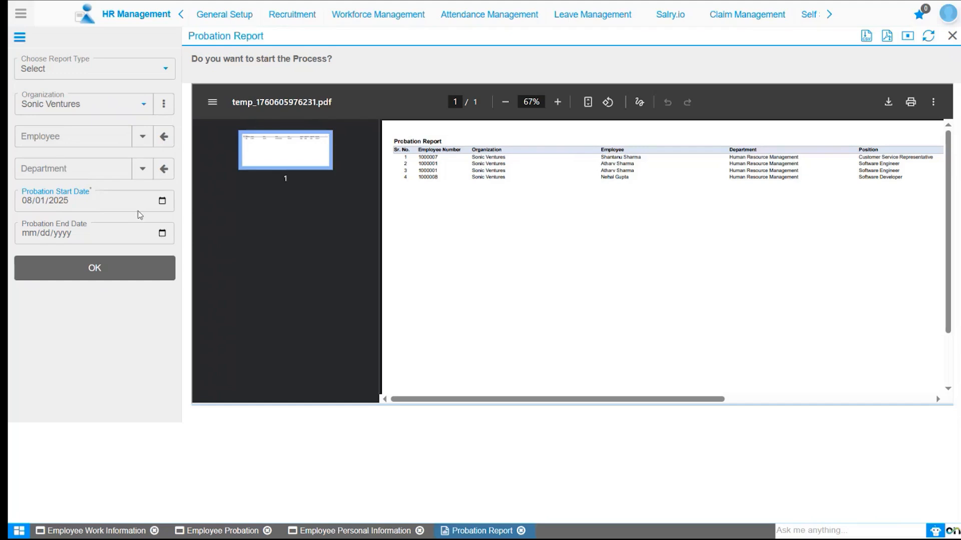
left_click(162, 234)
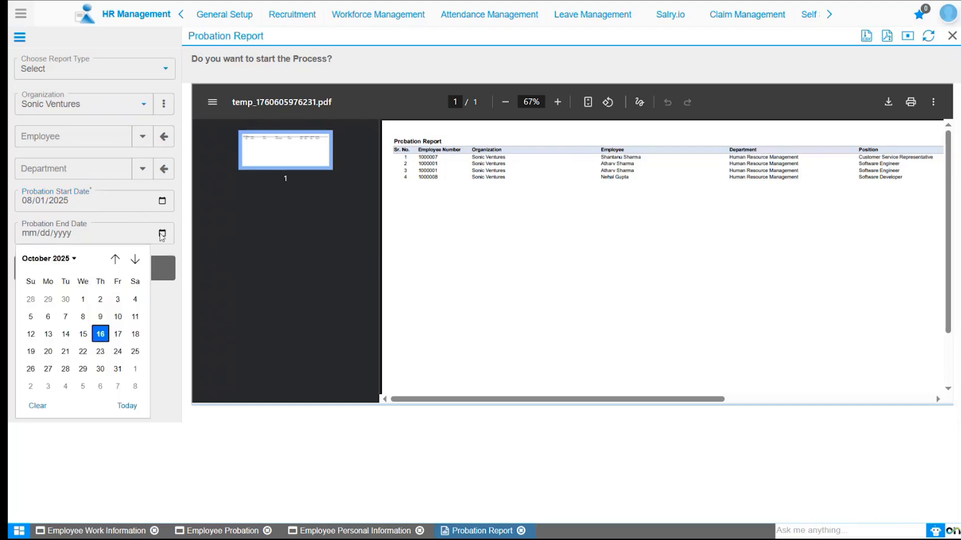
left_click(119, 370)
left_click(105, 267)
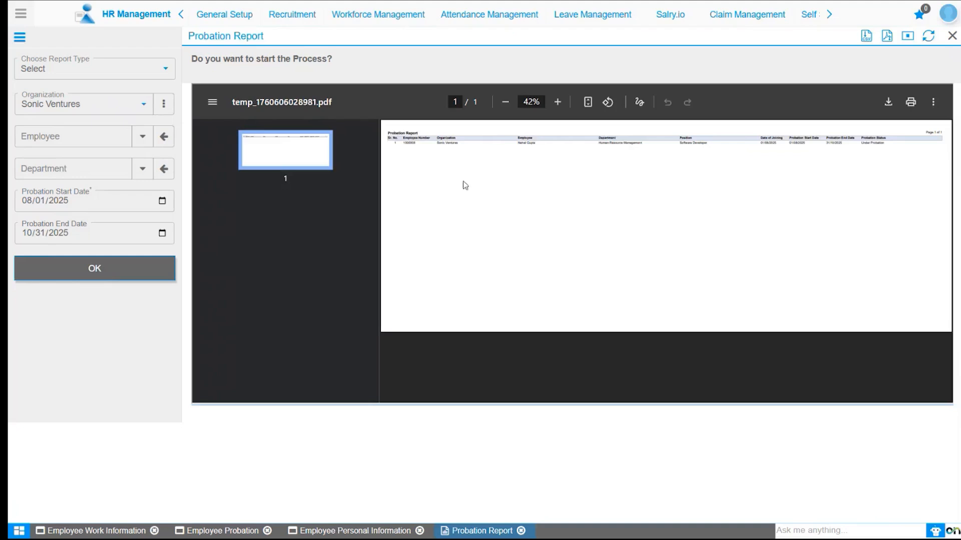
left_click(557, 102)
left_click(557, 103)
left_click(558, 102)
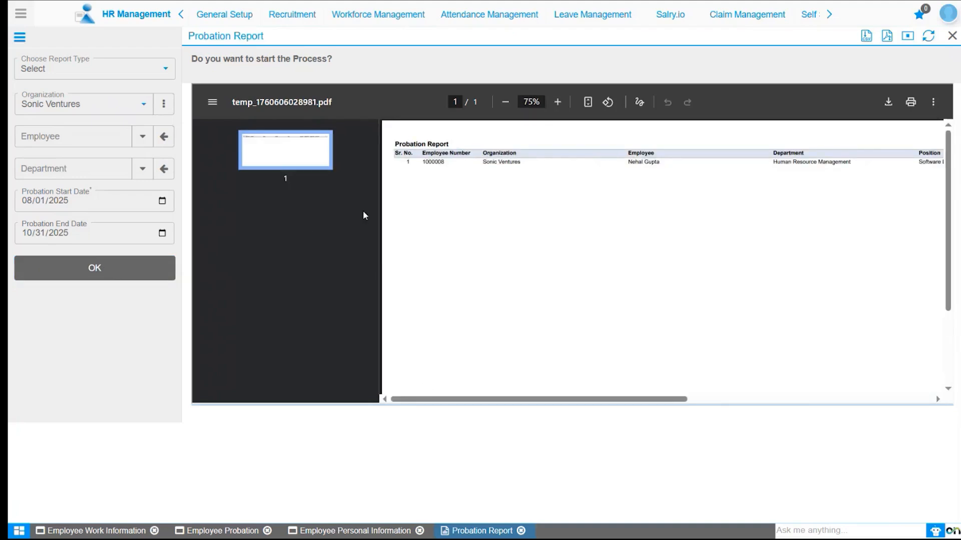
left_click(160, 208)
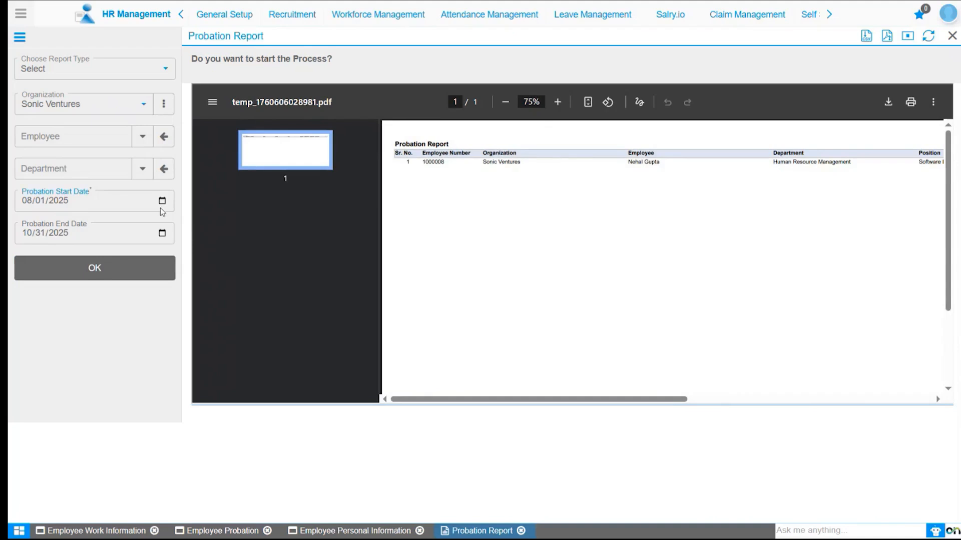